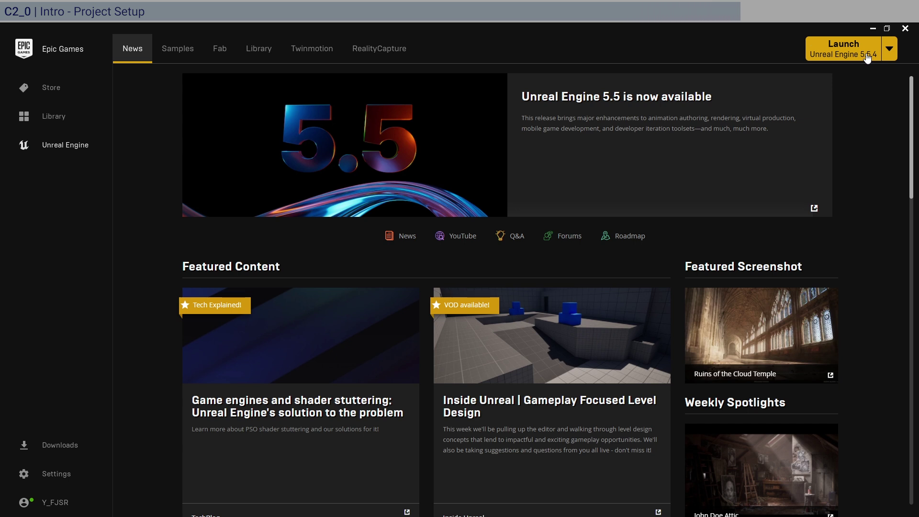
- Start a blank Games project in Unreal Engine 5.5.4 with D:\_NTRCT\ as the project location
click(867, 56)
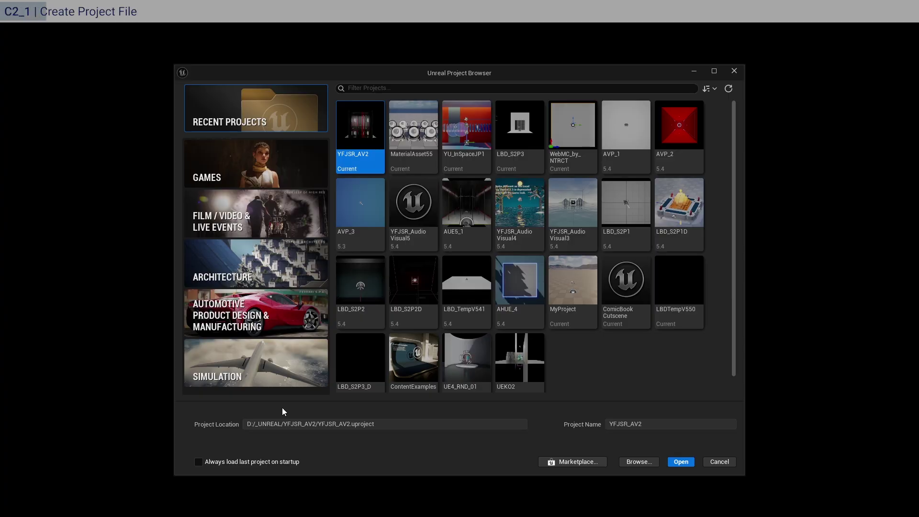
click(258, 166)
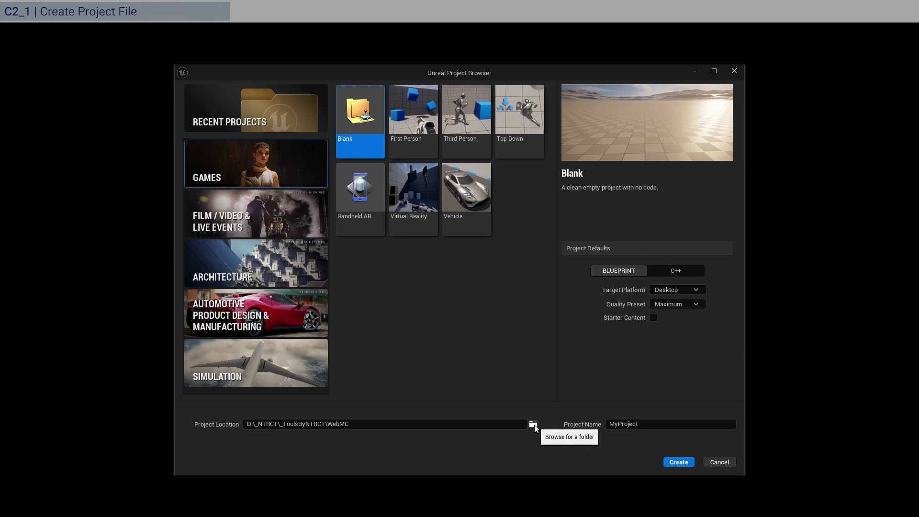
click(534, 425)
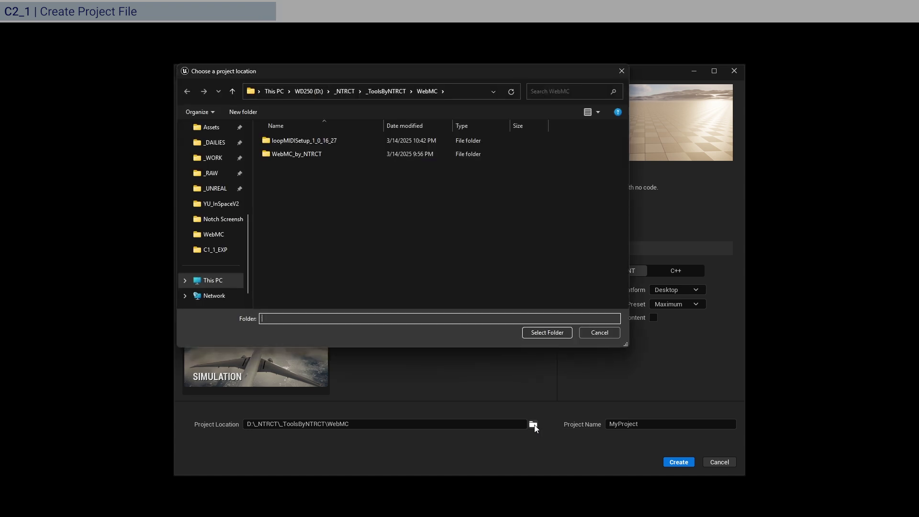
click(343, 93)
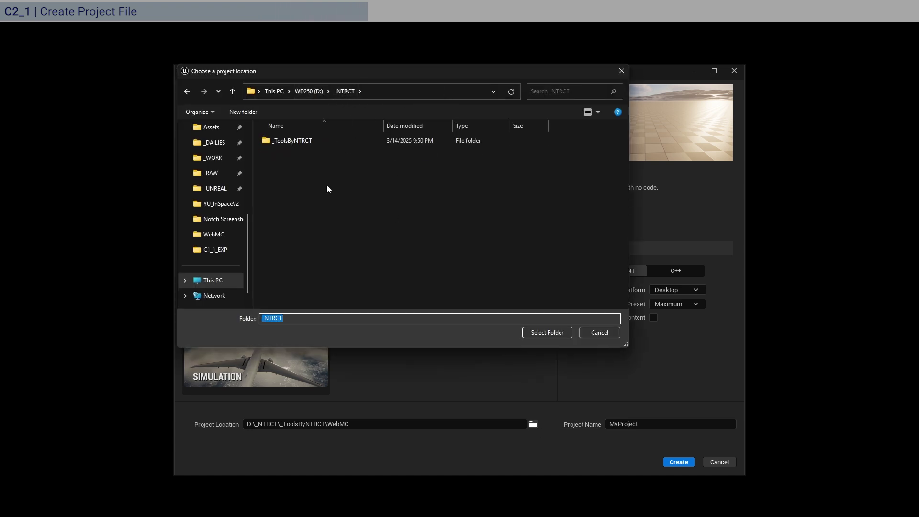
click(559, 333)
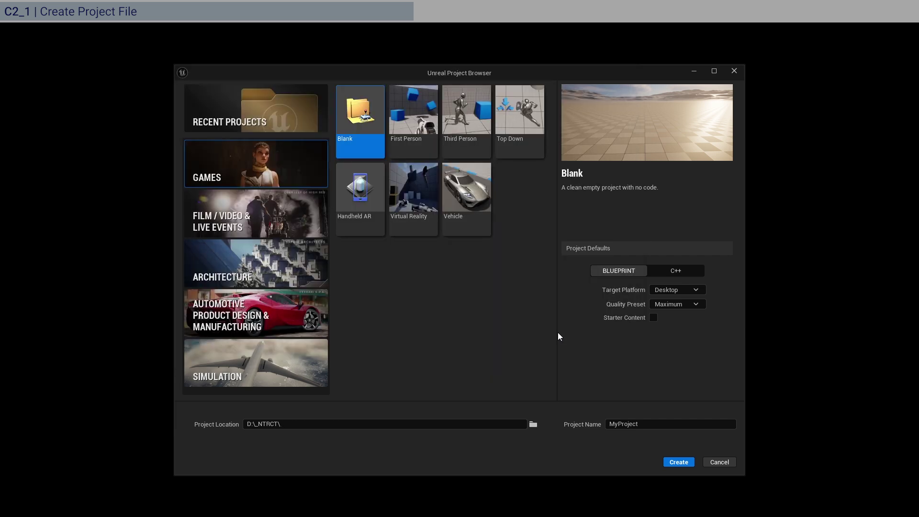
- Name the project LBT_S1P1 and create it with the default Blueprint, Desktop and Maximum quality settings
click(669, 425)
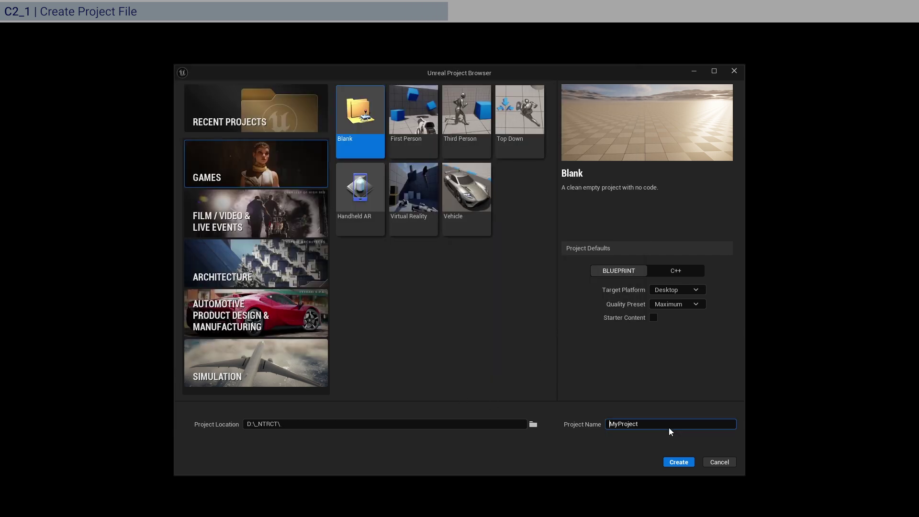
double_click(600, 423)
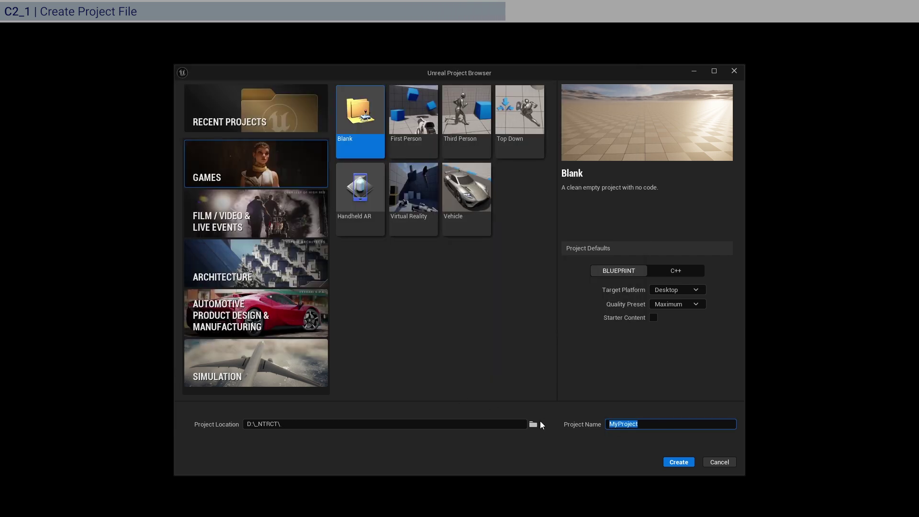
text(LBT)
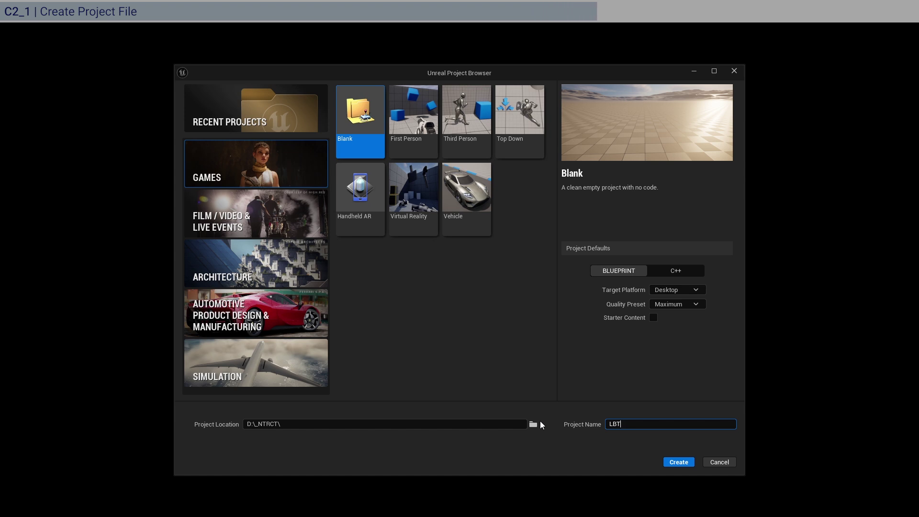
text(_S1P1)
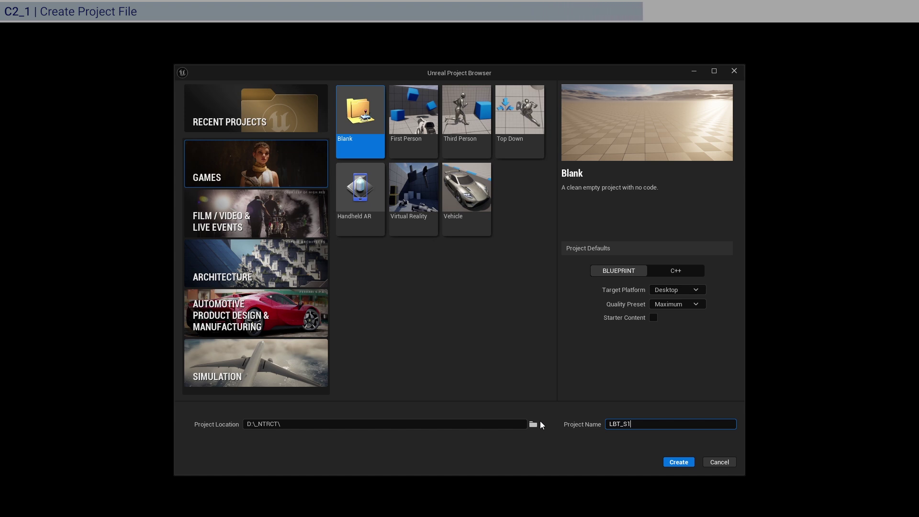
click(581, 469)
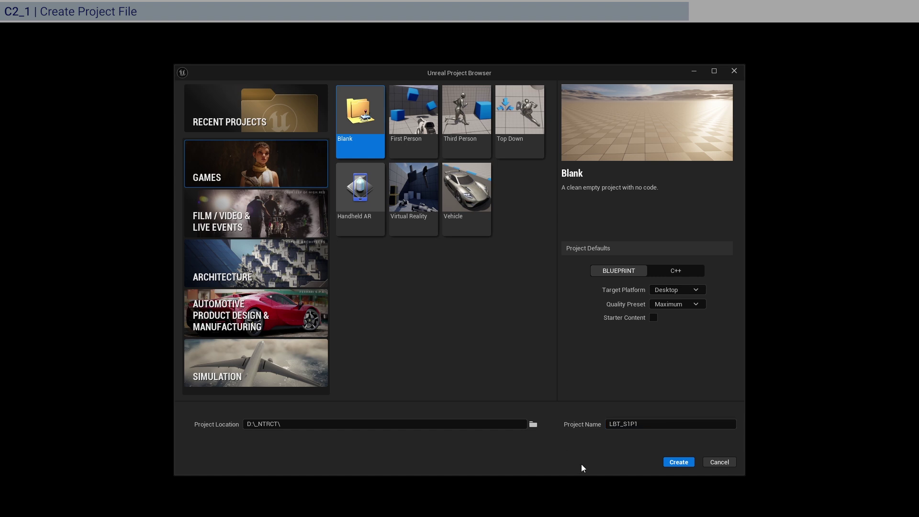
click(678, 463)
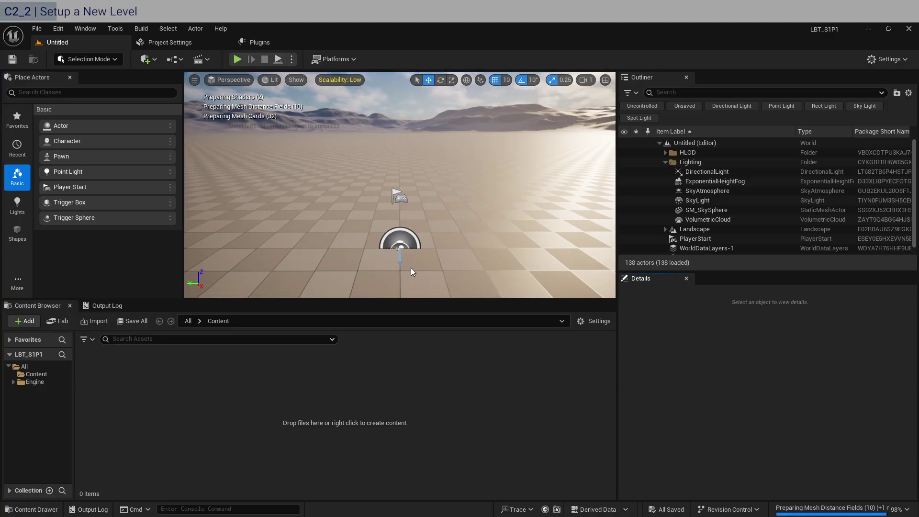
- Turn off Realtime for the viewport and create a new level from the Empty Level template
click(195, 80)
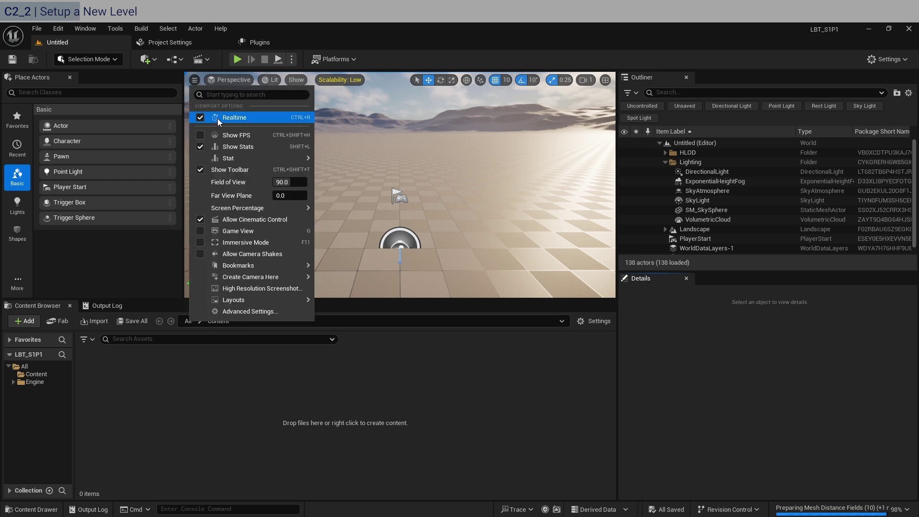
click(218, 116)
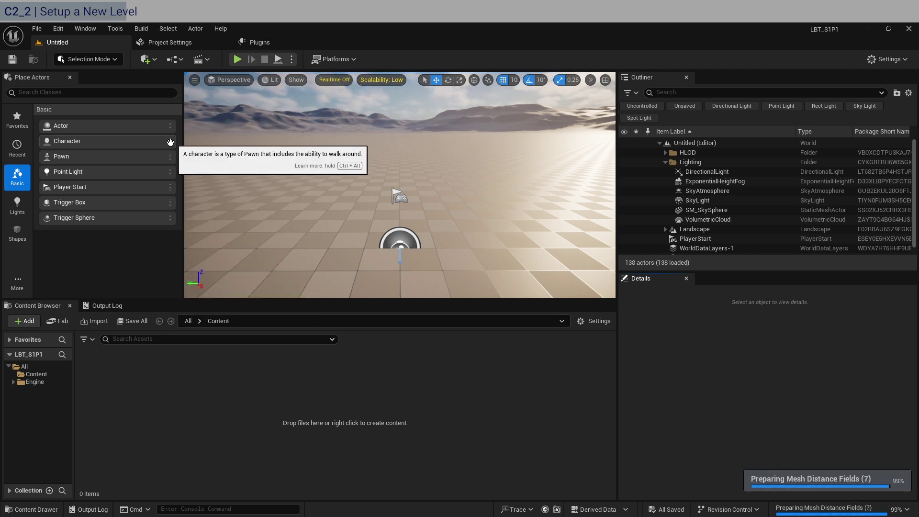
click(42, 29)
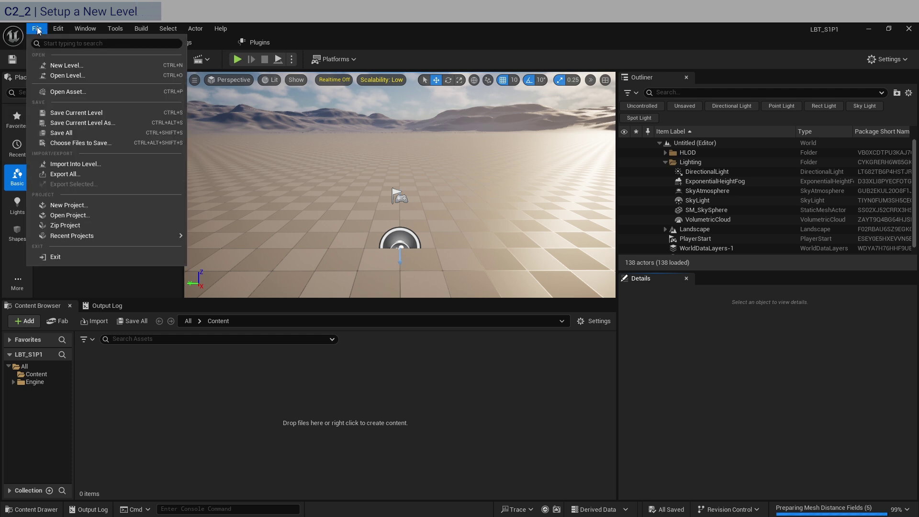
click(55, 63)
click(512, 217)
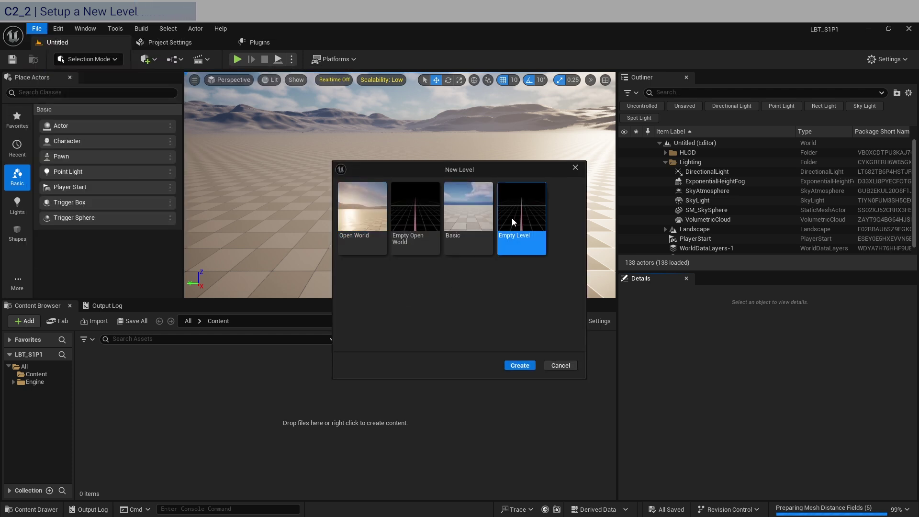
click(524, 367)
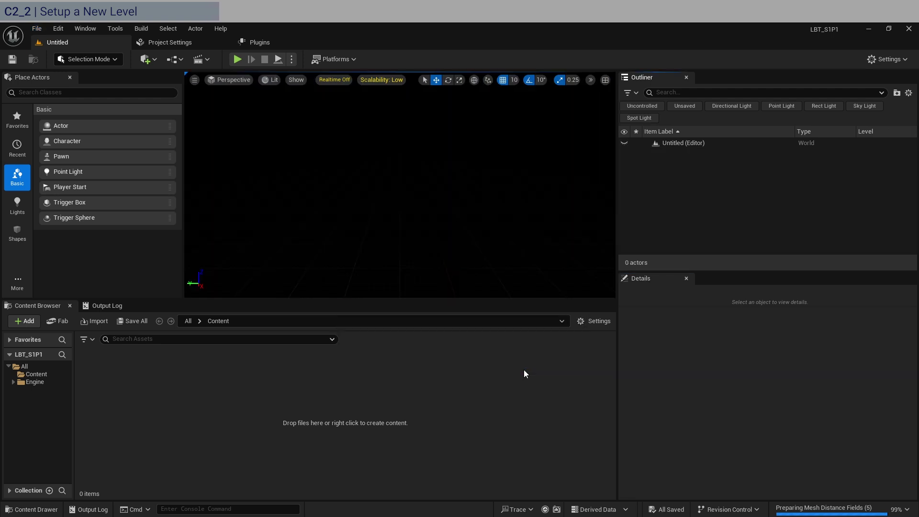
- Start saving the new level and create a folder named _MAP inside Content for it
click(12, 58)
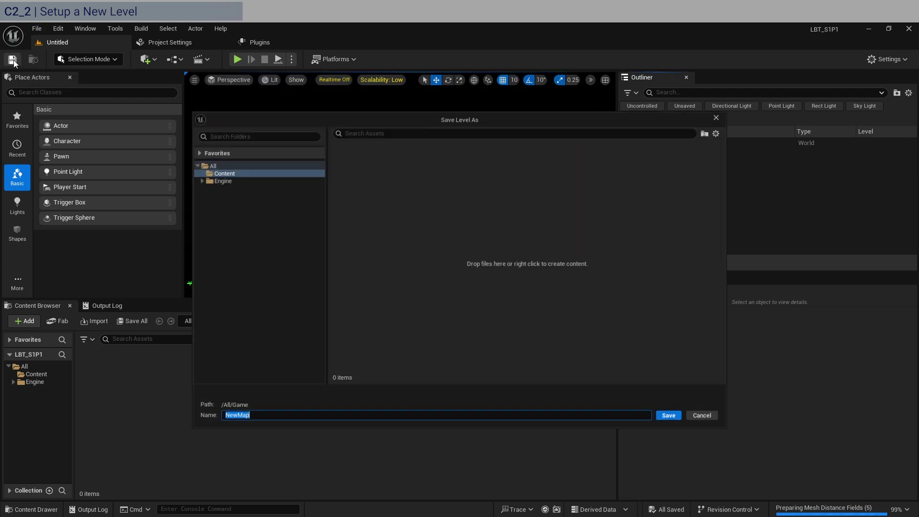
click(221, 171)
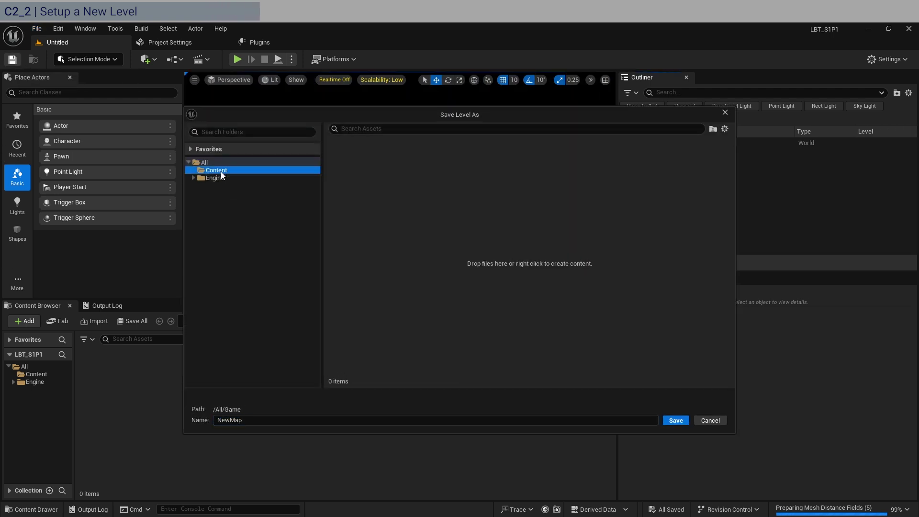
right_click(455, 220)
click(501, 242)
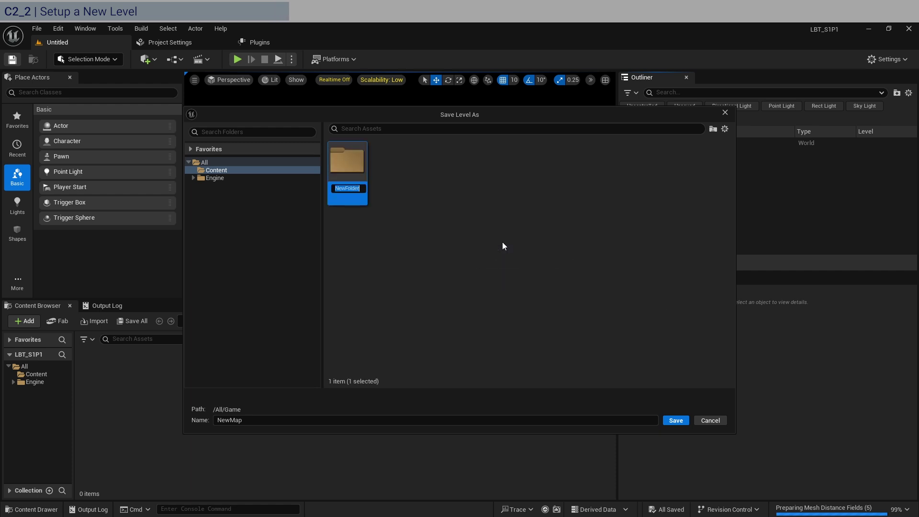
text(_MAP)
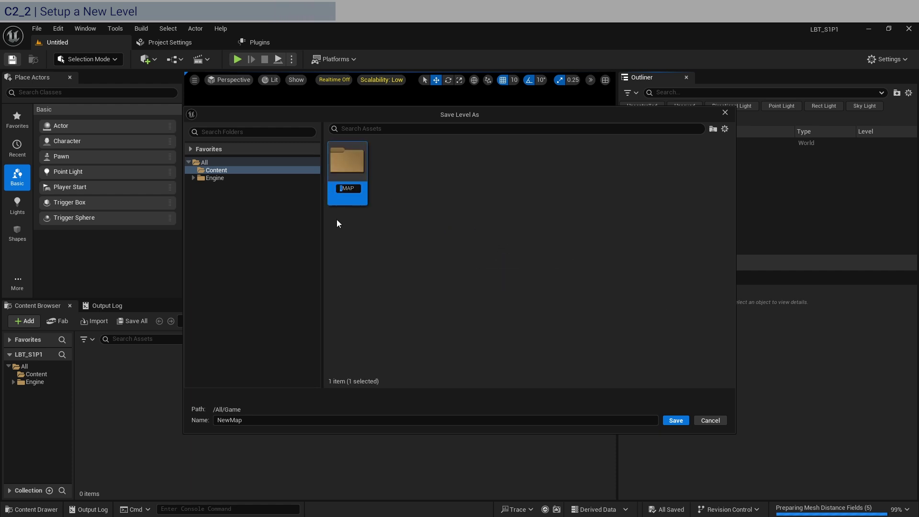
key(Return)
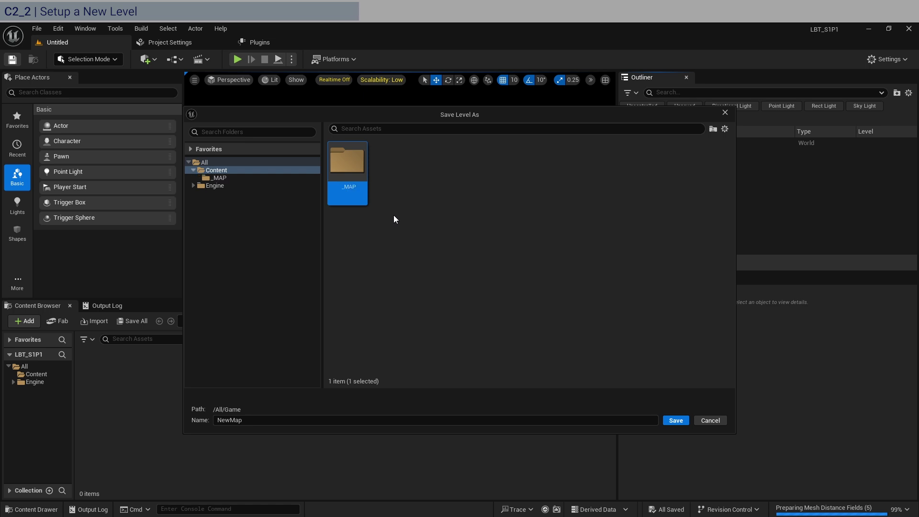
- Save the level as MAP1 in the _MAP folder
double_click(350, 171)
click(303, 420)
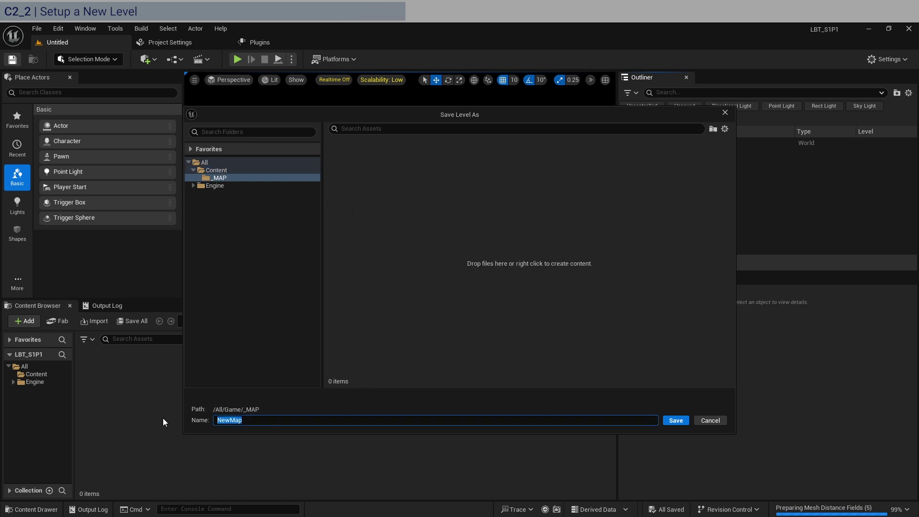
text(MAP1)
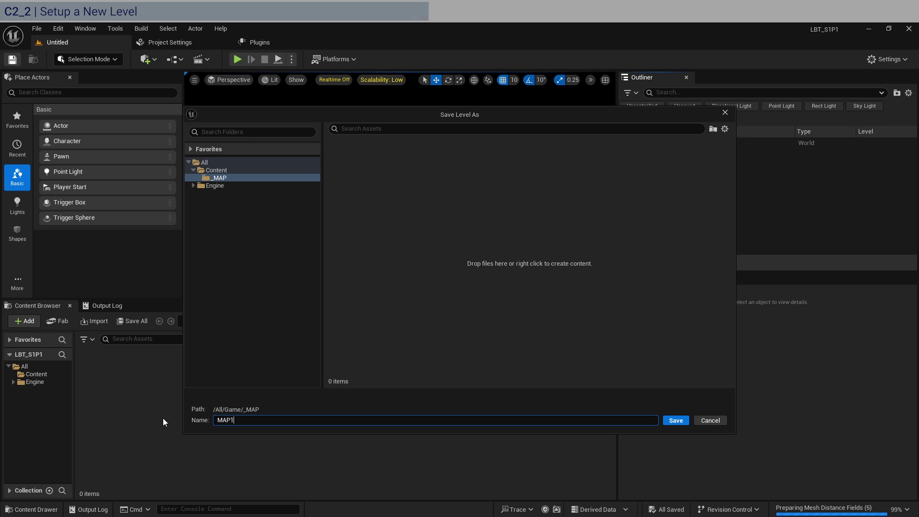
click(681, 420)
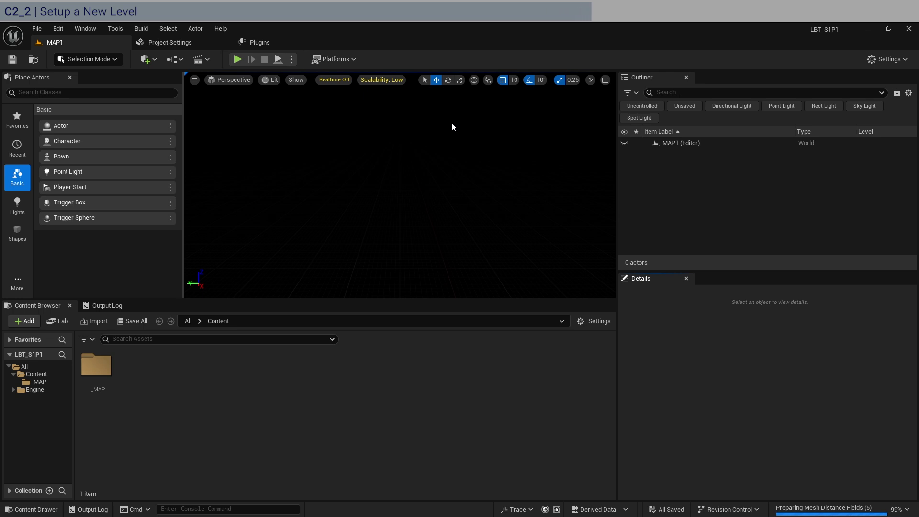
- Set the project's Editor Startup Map to MAP1, hiding engine content from the asset list
click(189, 43)
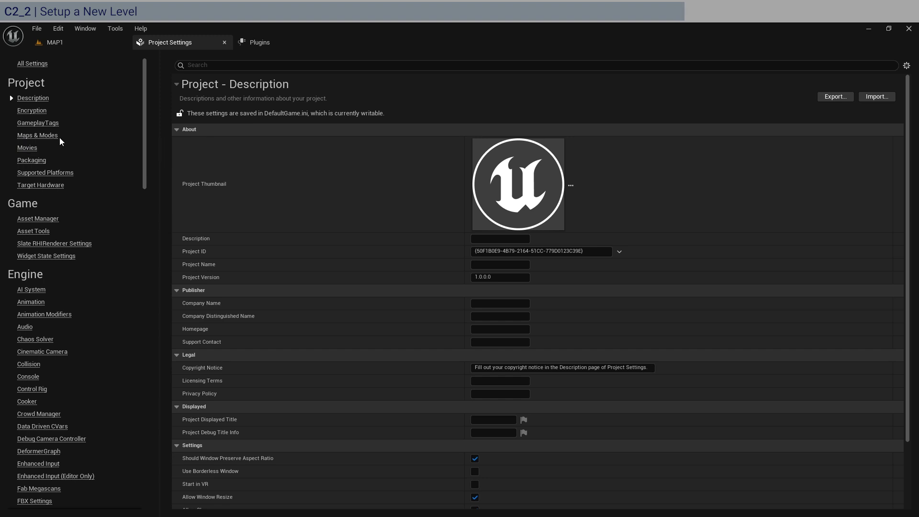
click(37, 135)
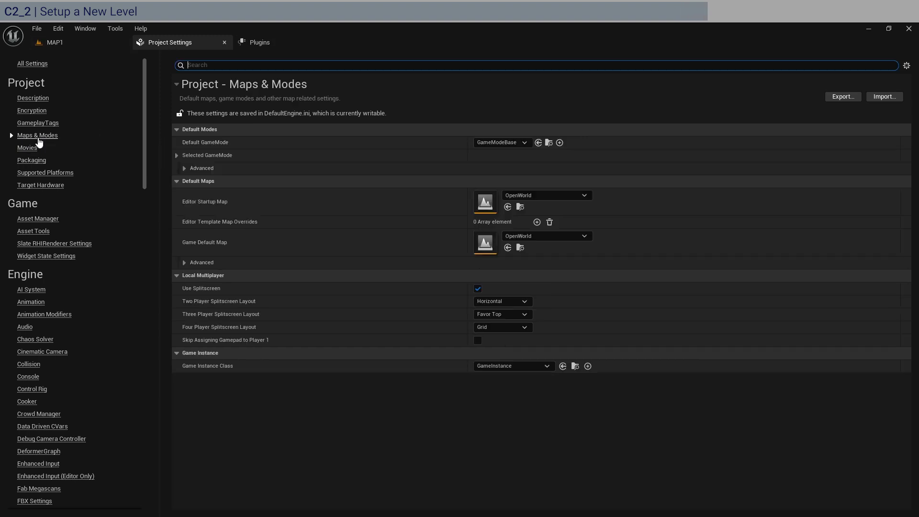
click(559, 194)
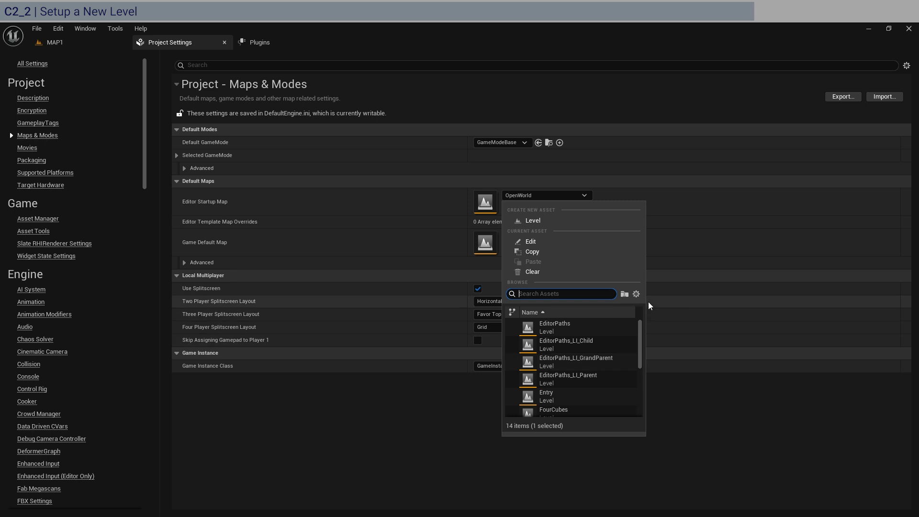
click(637, 294)
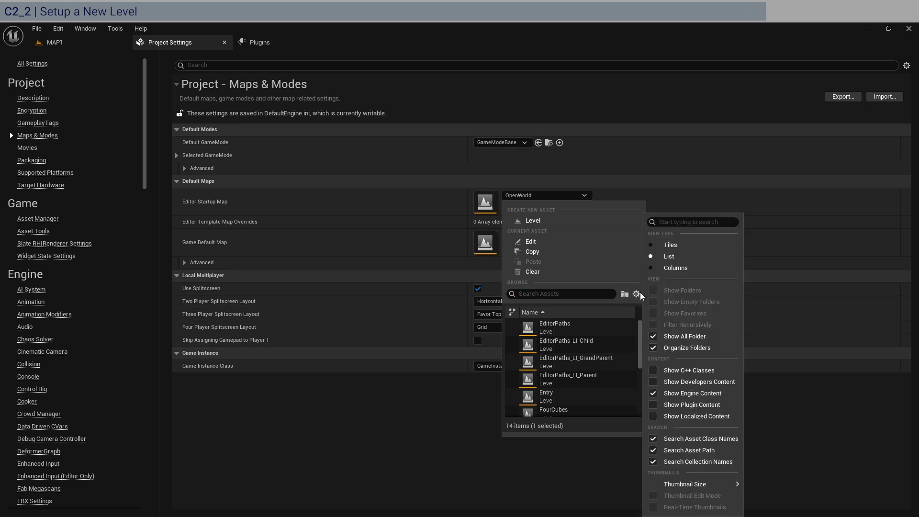
click(652, 393)
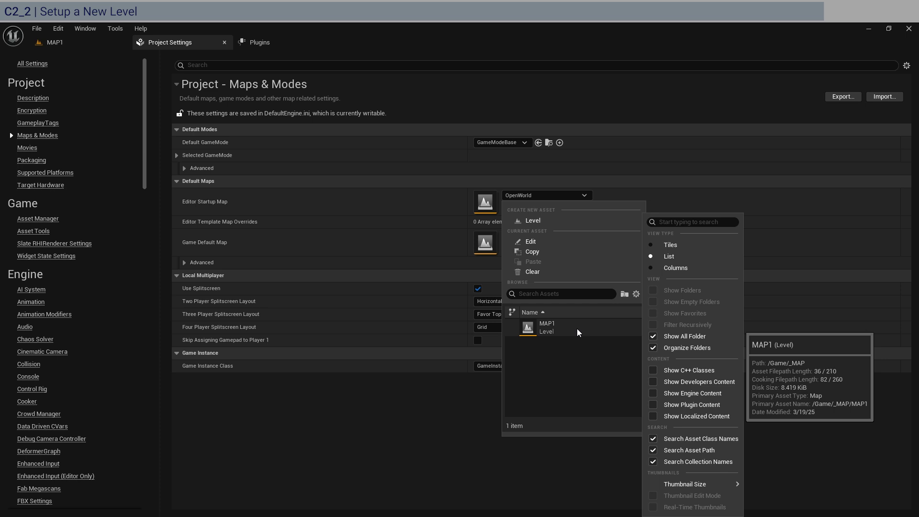
click(554, 326)
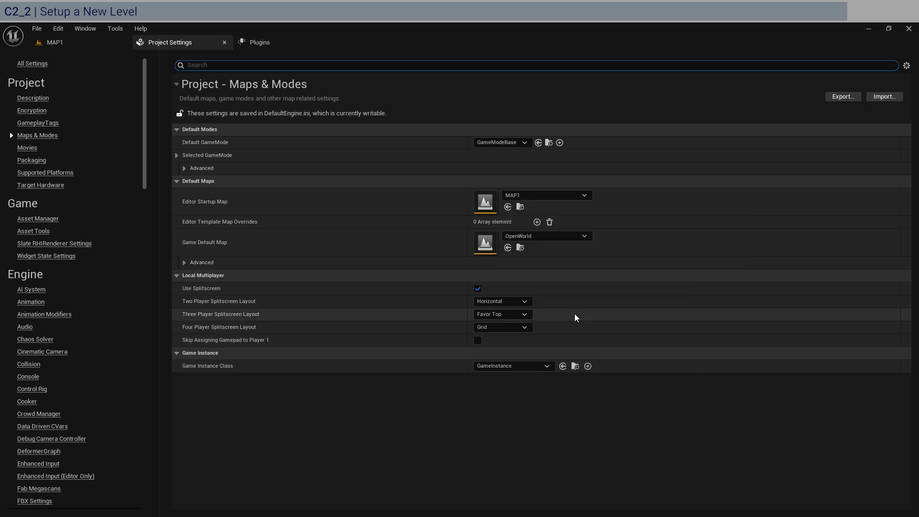
- Set the project's Game Default Map to MAP1 and return to the level editor
click(555, 238)
click(556, 369)
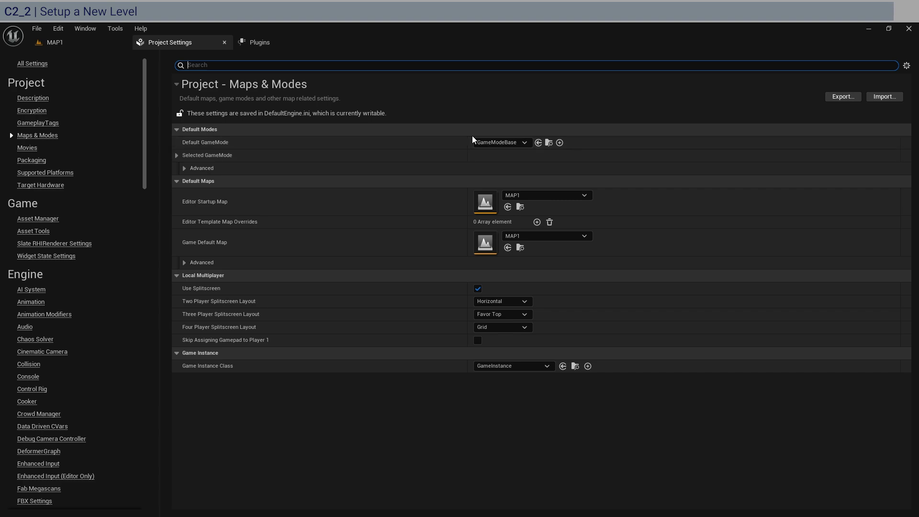
click(59, 45)
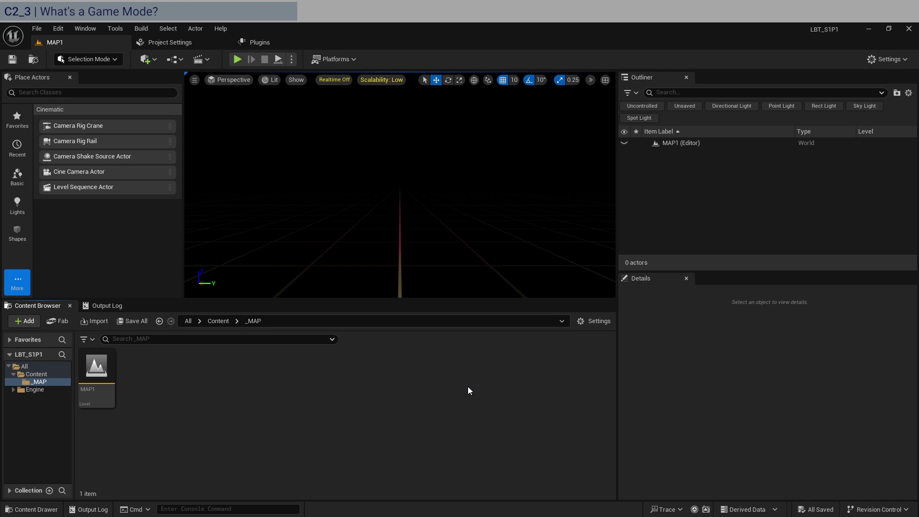
- Create a folder named _BP inside Content and open it
click(34, 373)
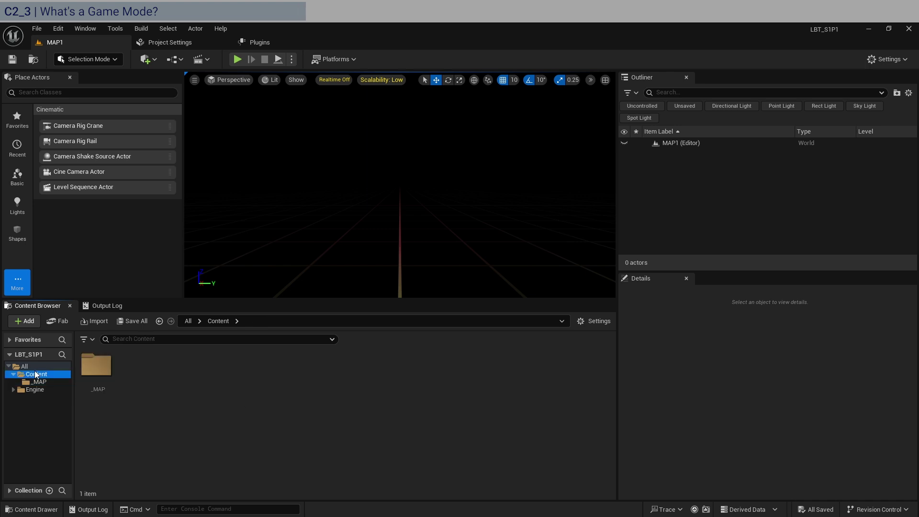
right_click(145, 374)
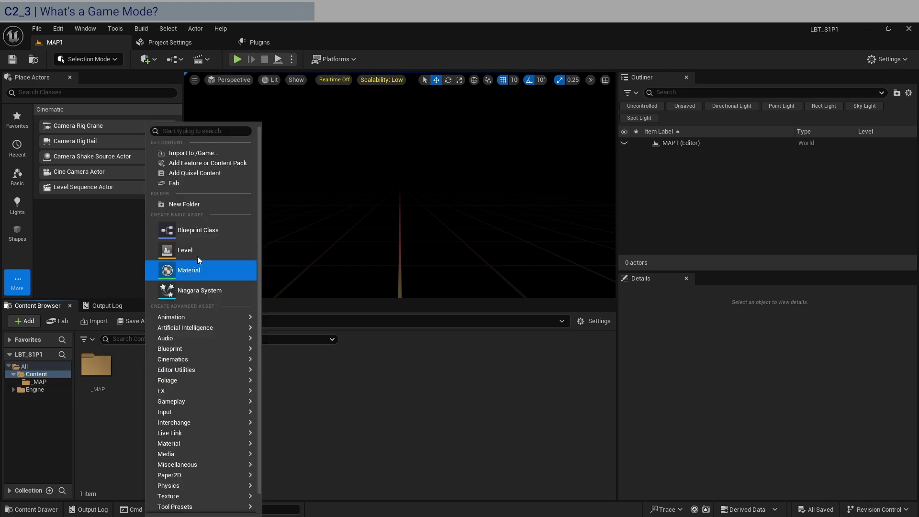
click(205, 203)
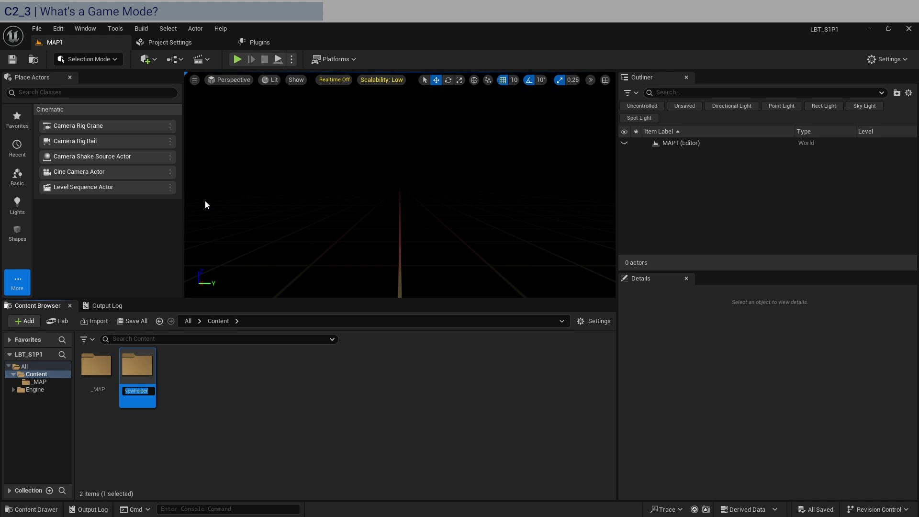
text(_BP)
key(Return)
key(Return)
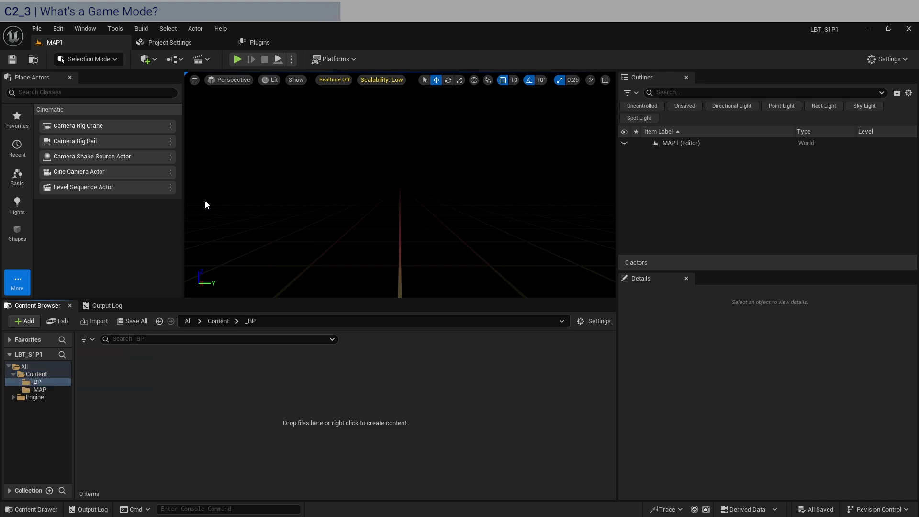
- Create a folder named _GMB inside the _BP folder and open it
right_click(150, 396)
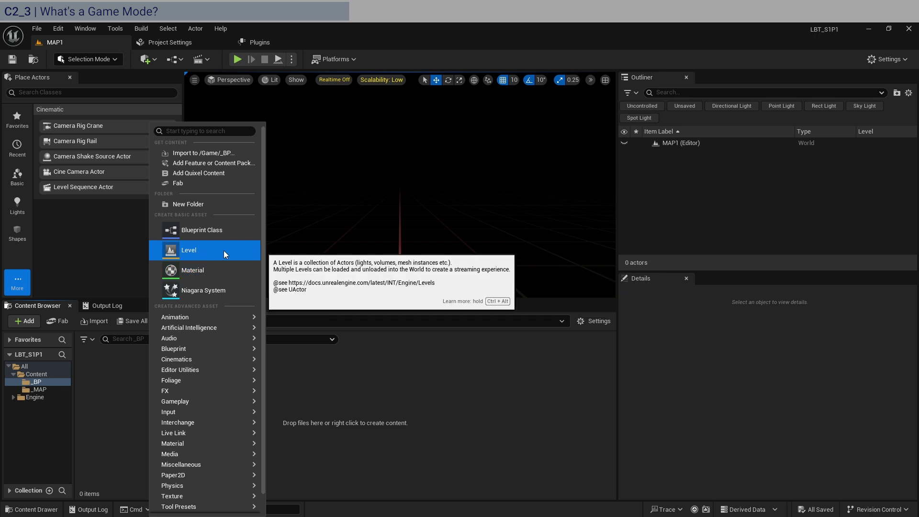
click(206, 205)
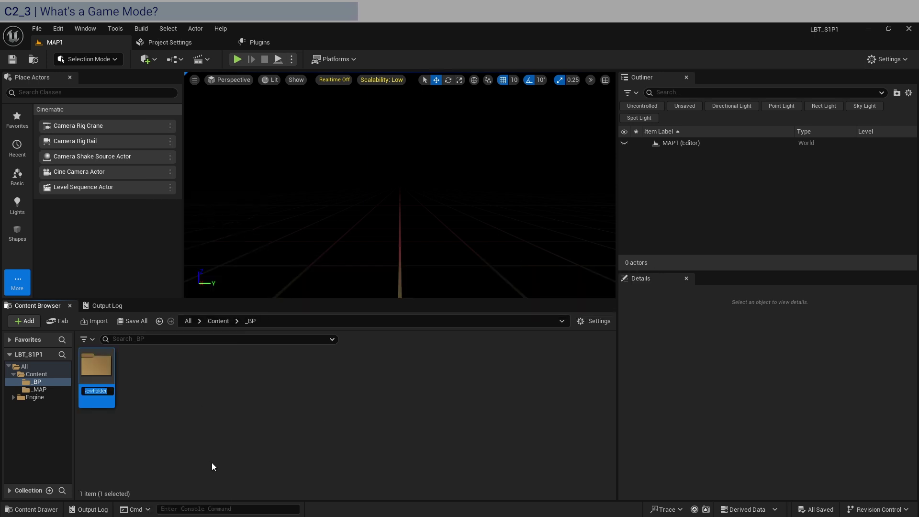
text(_GMB)
key(Return)
key(Return)
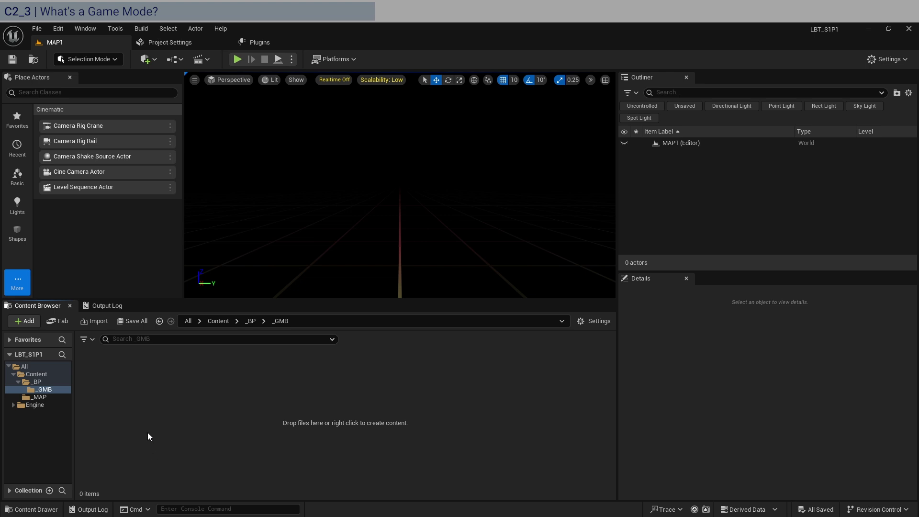
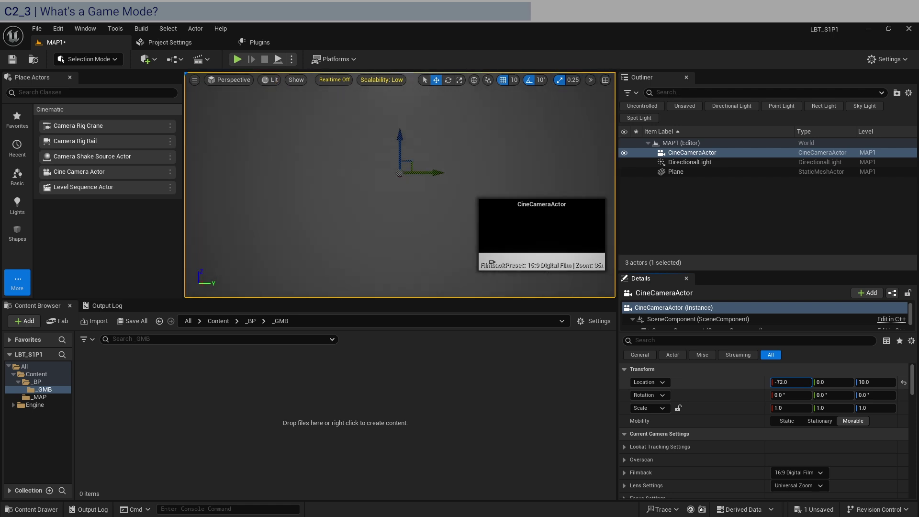
- Set the CineCameraActor's X location to -200 and pilot that camera in the viewport
click(800, 381)
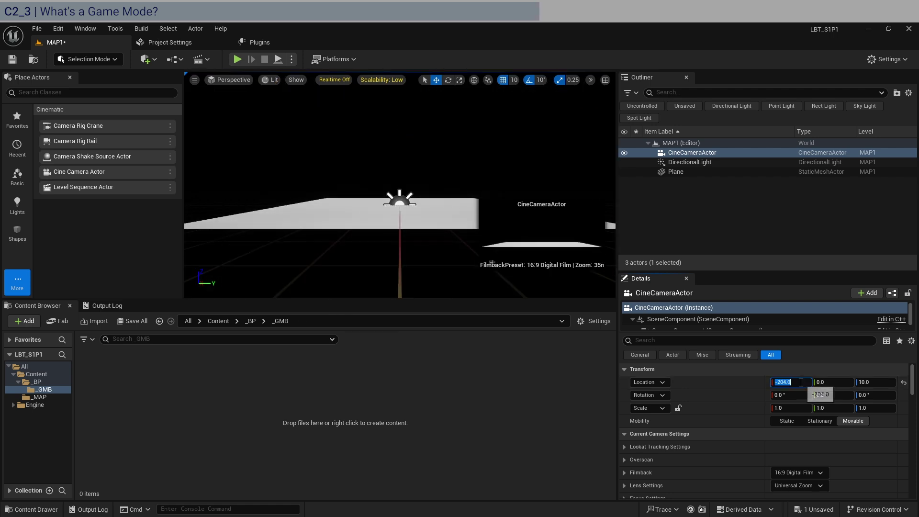
text(-20)
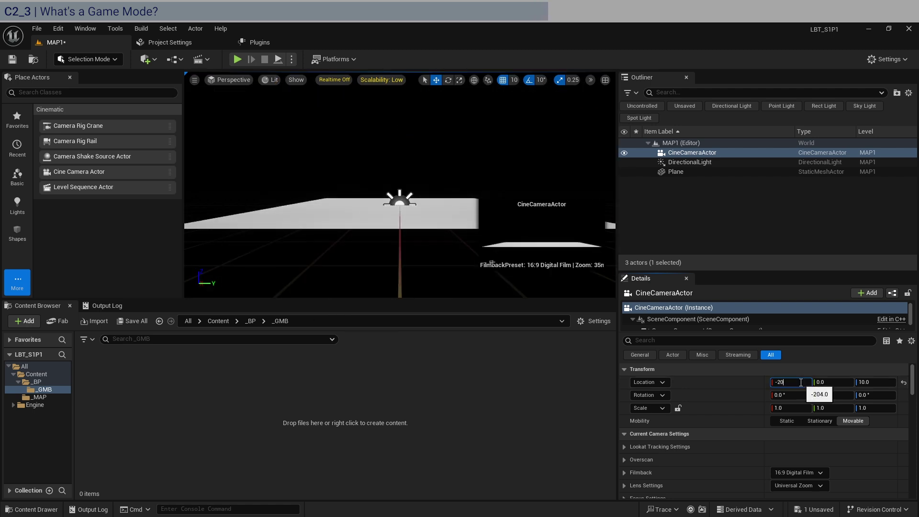
text(0)
key(Return)
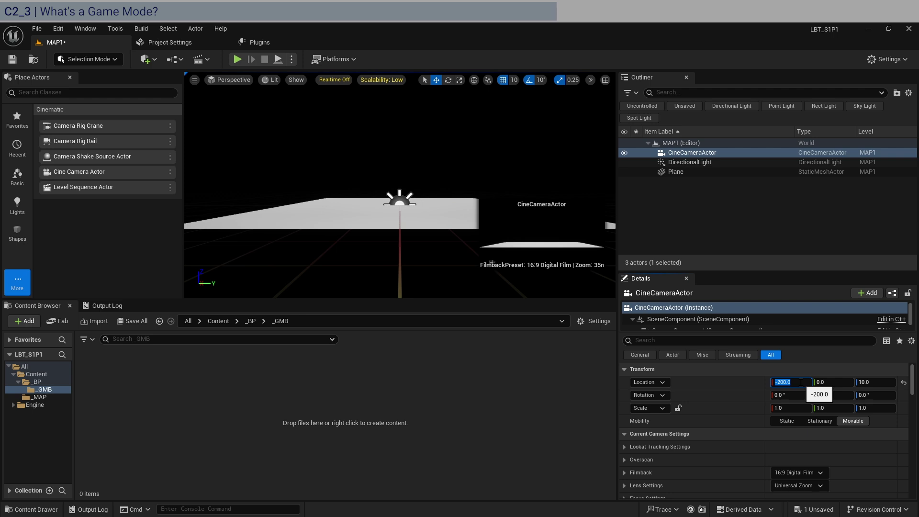
click(234, 82)
key(Escape)
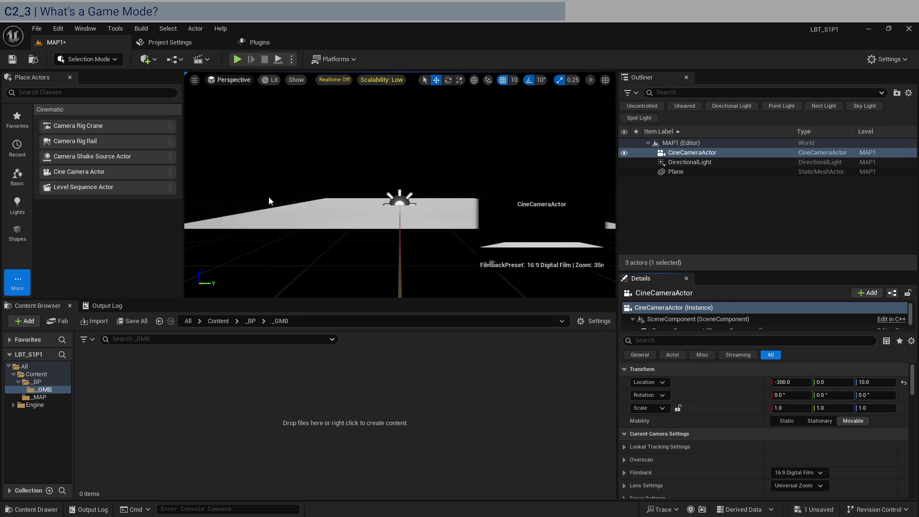
key(ctrl+shift+p)
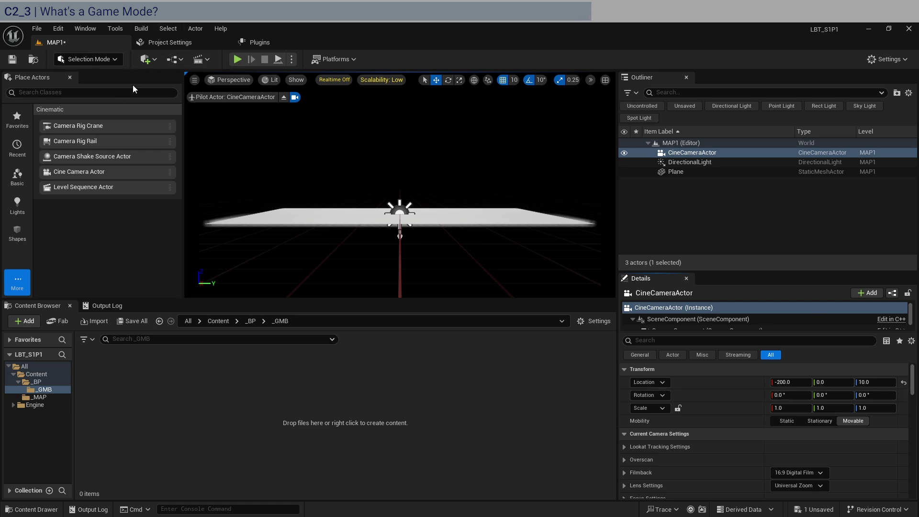
- Open MAP1's Level Blueprint and dock it in the main editor window after Plugins
click(178, 62)
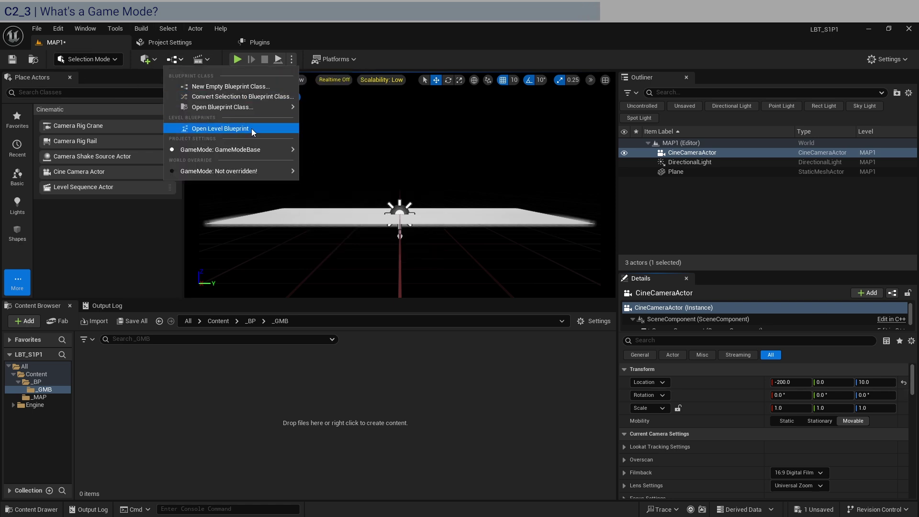
click(251, 128)
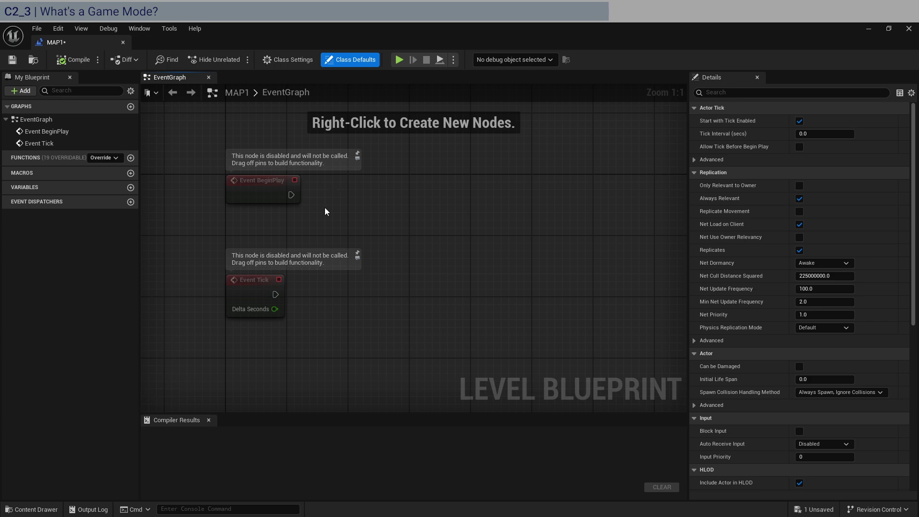
drag(64, 42, 344, 43)
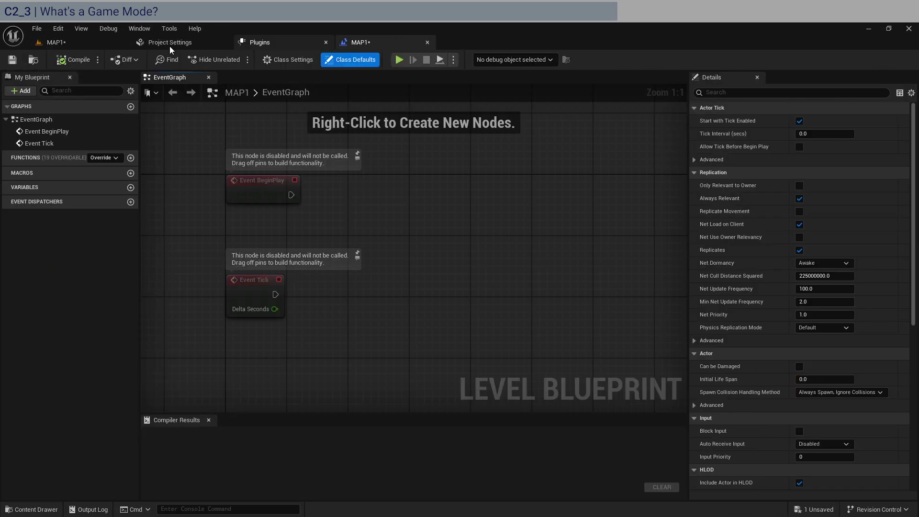
- Add a reference to the level's CineCameraActor to the Level Blueprint's EventGraph
click(112, 42)
click(695, 154)
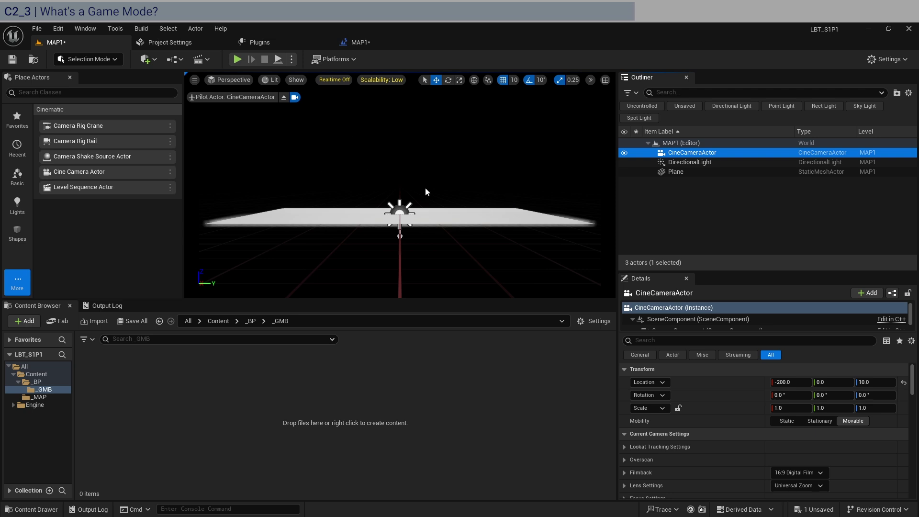
click(381, 43)
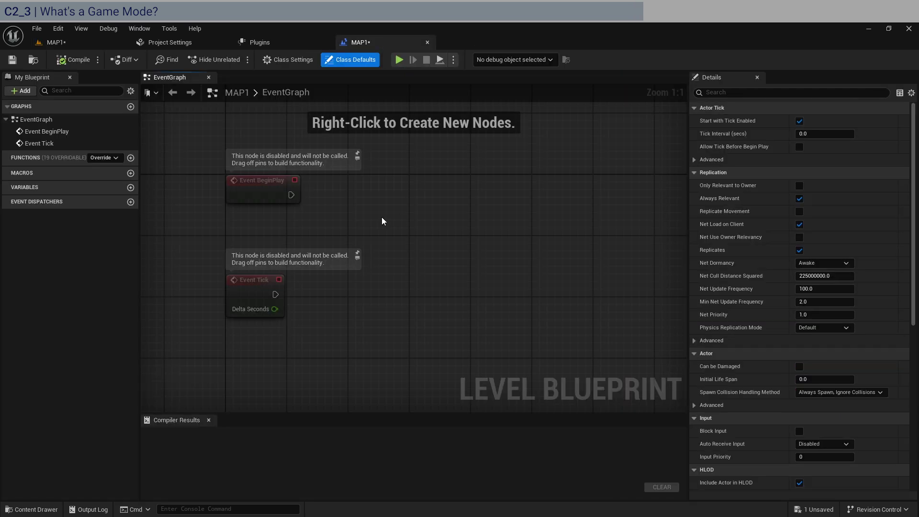
right_click(381, 218)
click(449, 267)
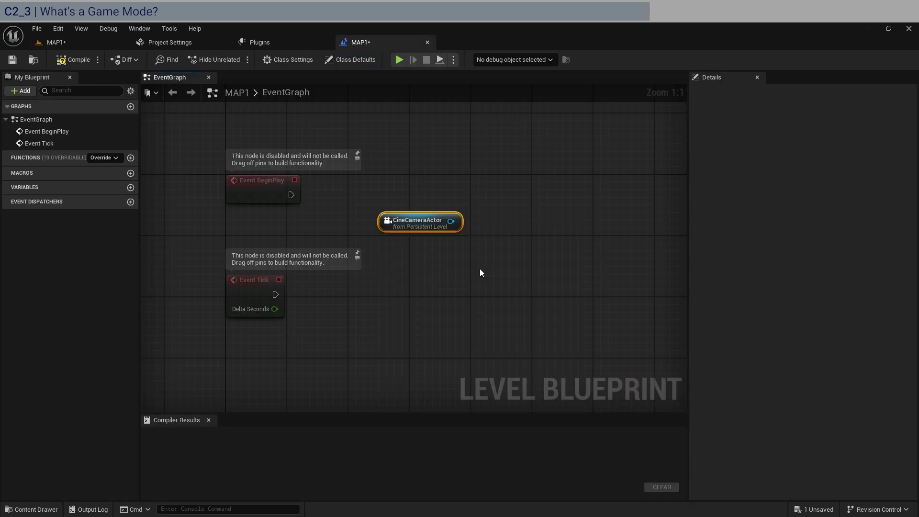
- Add a Get Player Controller node and place it just below the CineCameraActor reference
right_click(404, 254)
text(player)
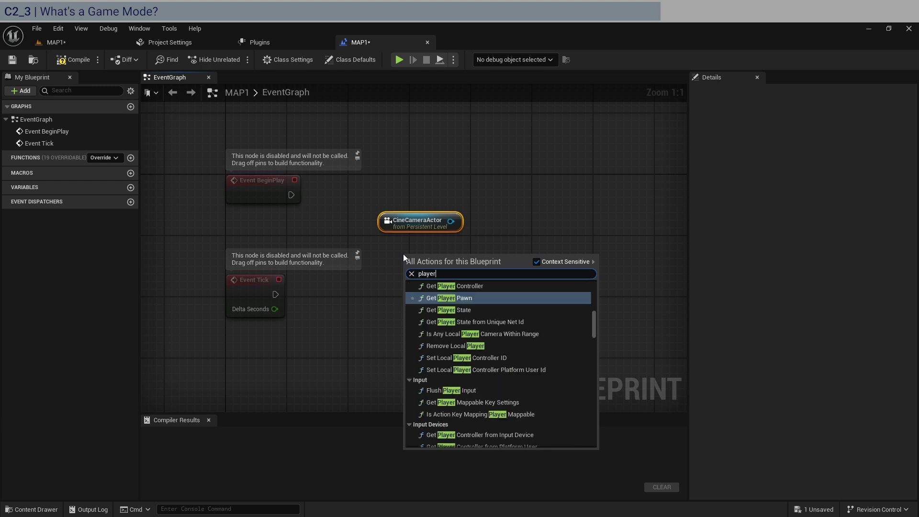
key(BackSpace)
key(BackSpace)
key(BackSpace)
key(BackSpace)
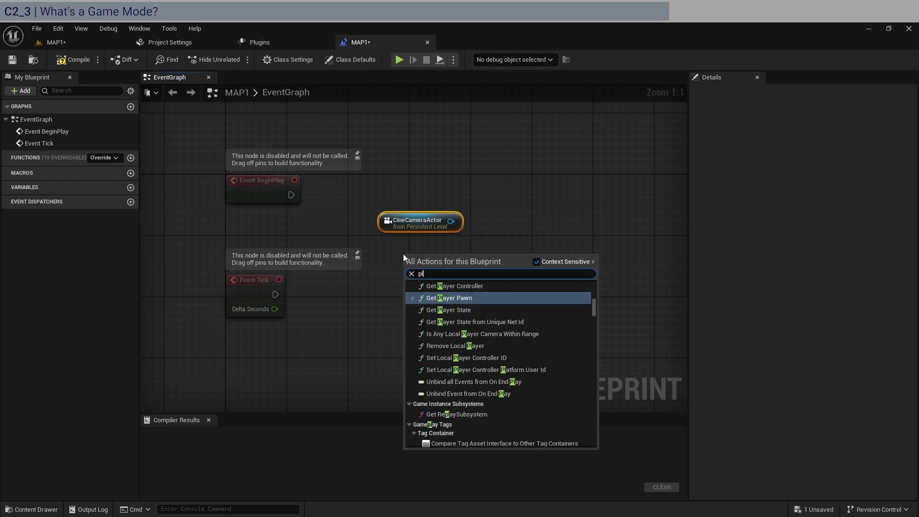
key(BackSpace)
key(BackSpace)
text(get pla)
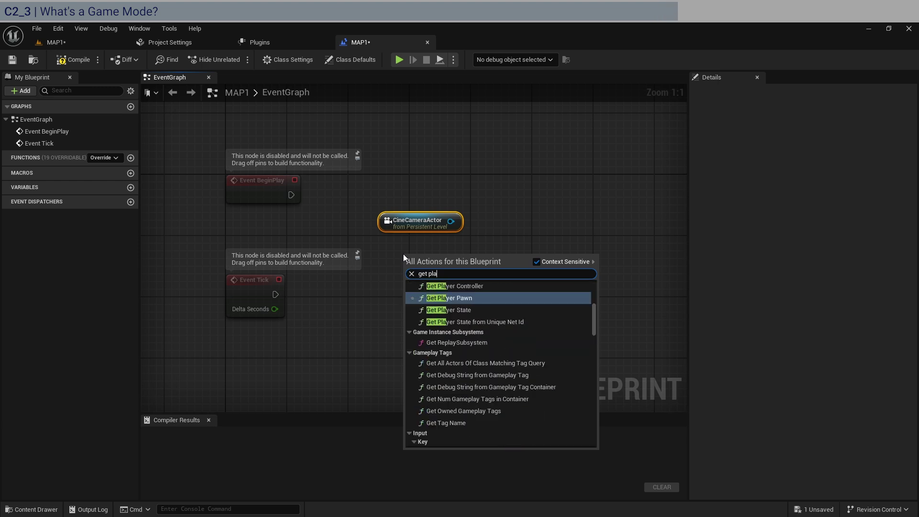
text(yer controller)
key(Return)
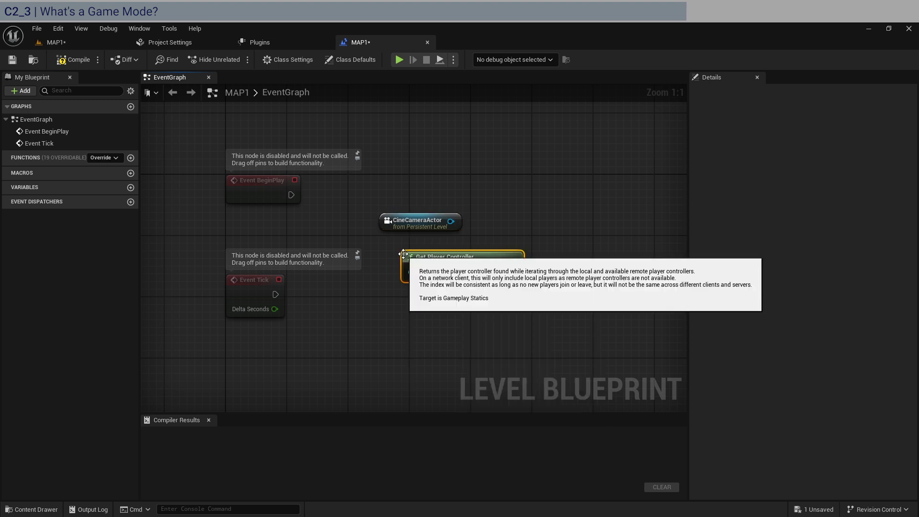
drag(443, 268, 428, 261)
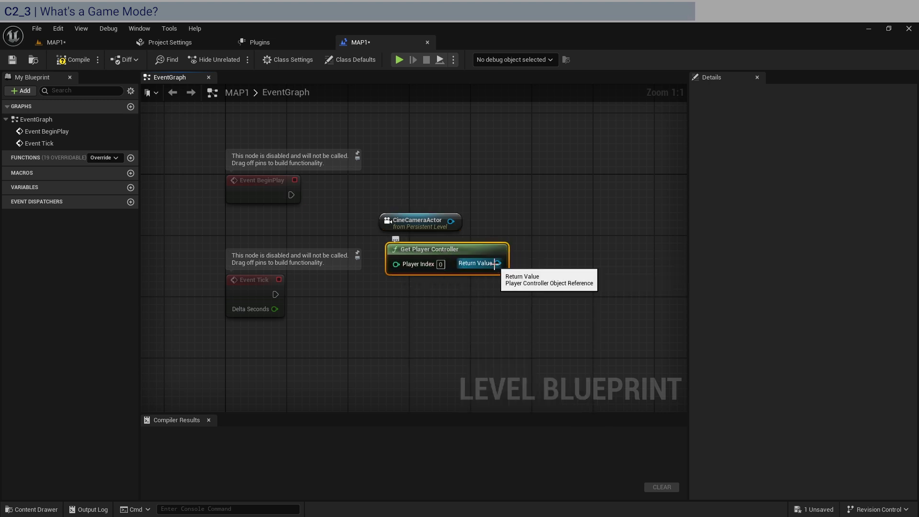
- Add a Set View Target with Blend node targeting the Get Player Controller's return value
drag(495, 263, 561, 225)
text(set)
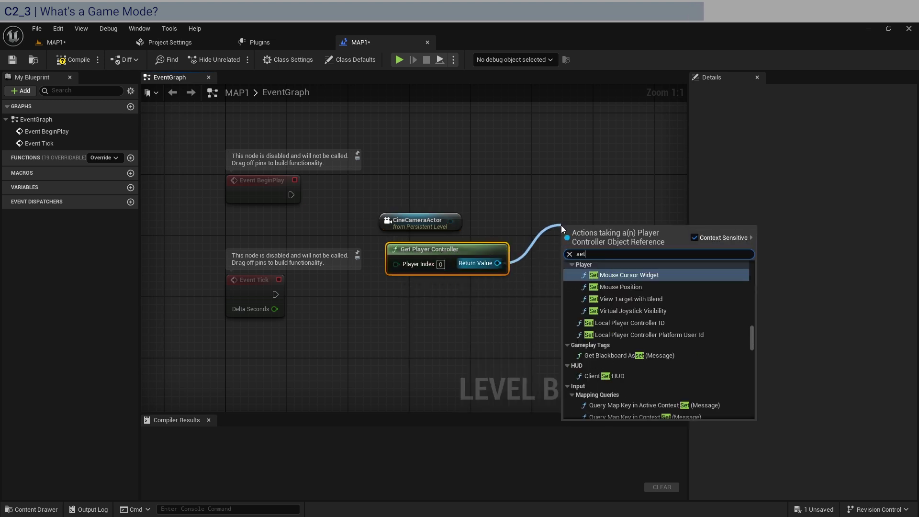
text( view)
key(Return)
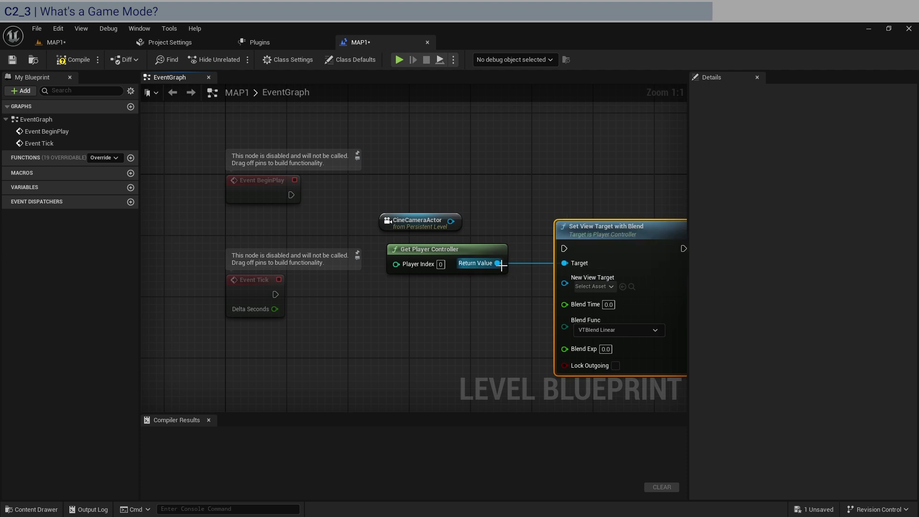
- Wire Event BeginPlay into Set View Target with Blend and connect the CineCameraActor reference to New View Target
drag(564, 248, 291, 194)
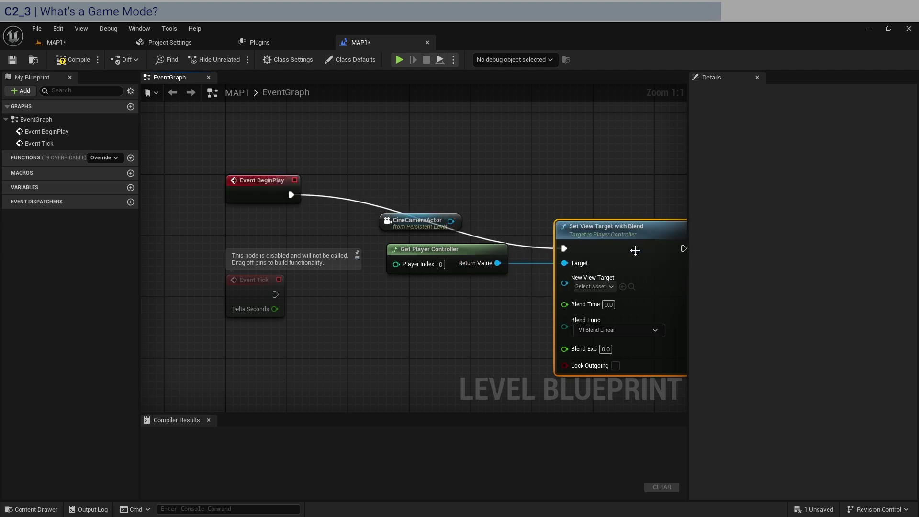
drag(635, 250, 613, 189)
drag(451, 221, 543, 216)
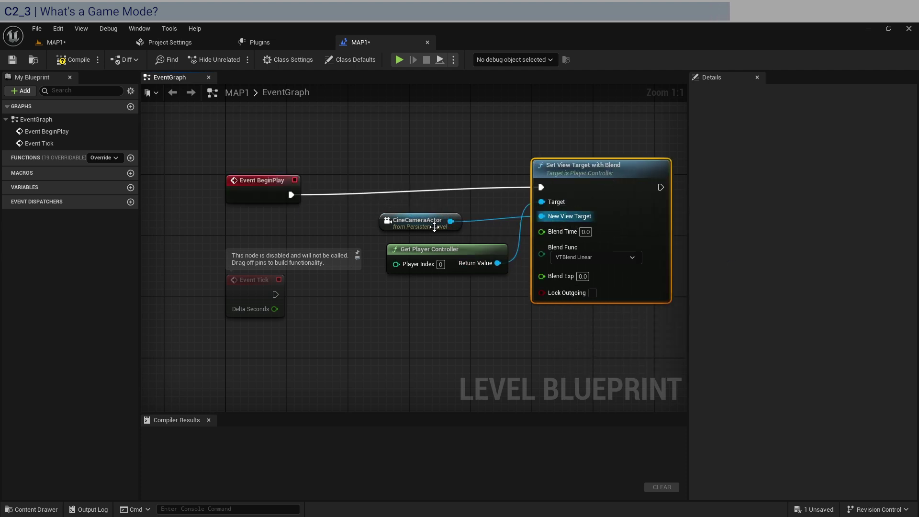
- Stack Get Player Controller above the CineCameraActor reference, and compile and save the Level Blueprint
drag(434, 227, 462, 301)
drag(430, 249, 423, 211)
drag(453, 299, 454, 269)
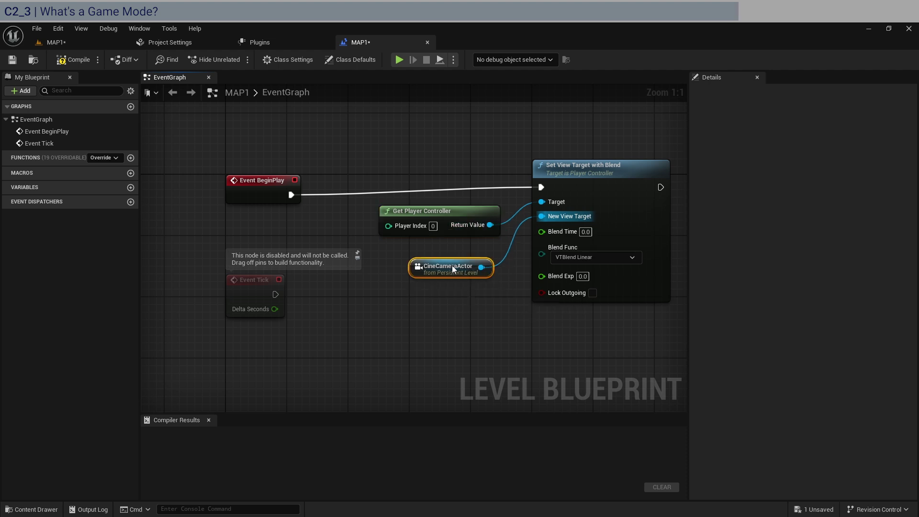
click(72, 59)
click(12, 60)
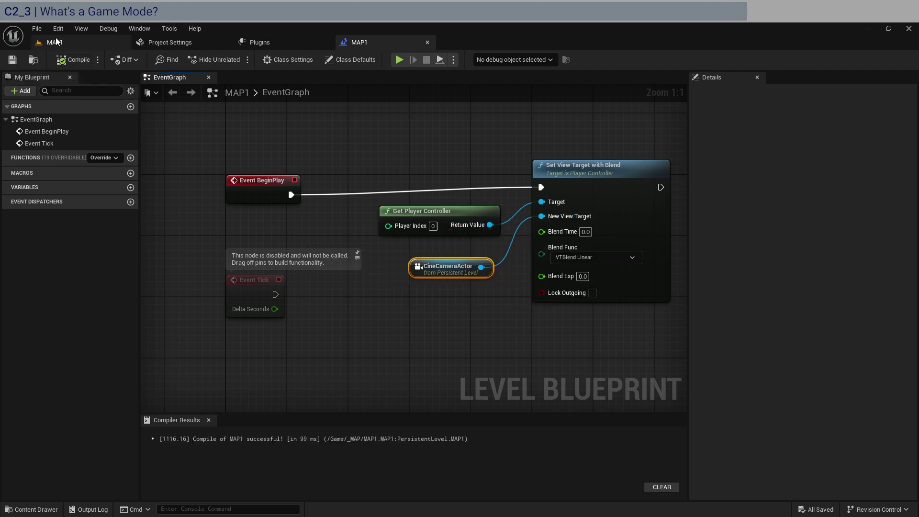
- Play MAP1 in the level editor to test the camera view and spawned actors, and stop the simulation
click(56, 41)
click(235, 59)
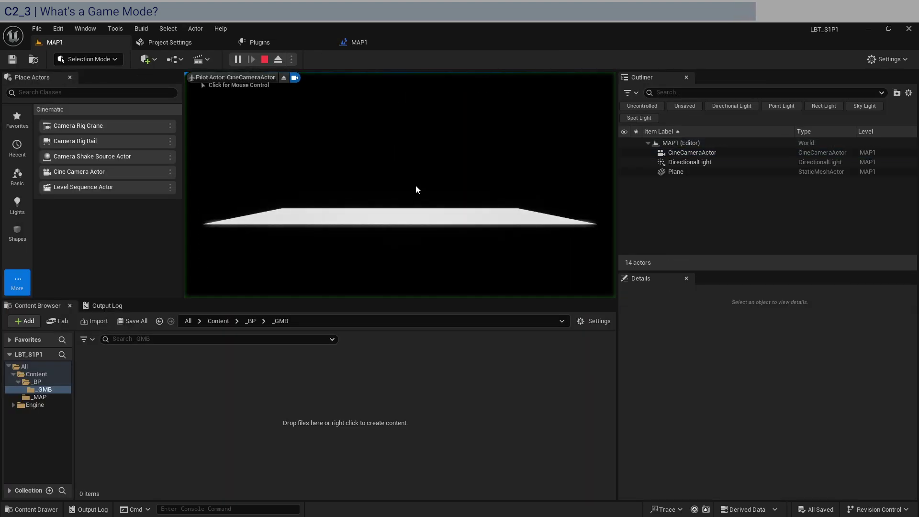
click(433, 204)
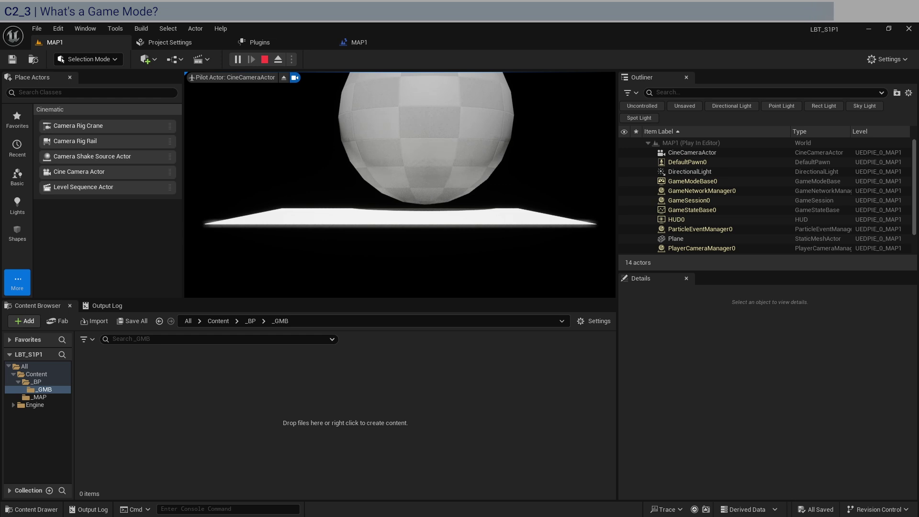
key(Escape)
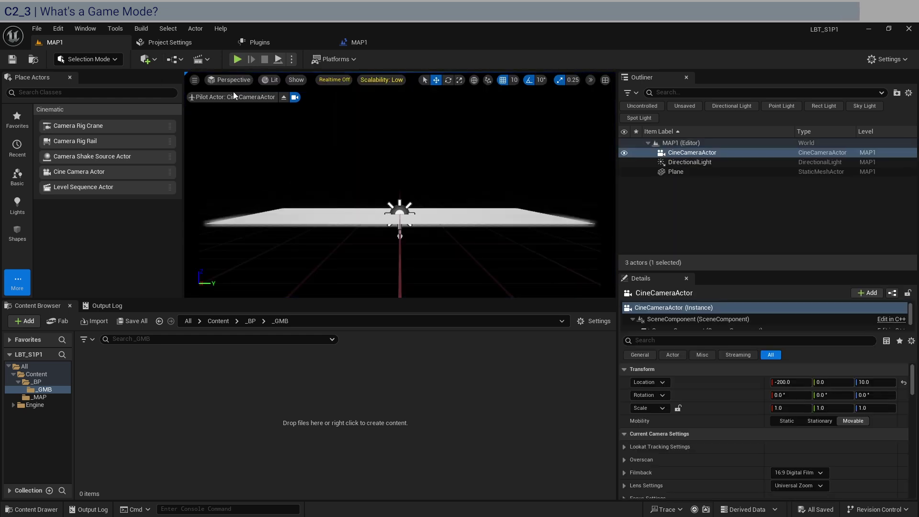
click(173, 59)
mouse_move(197, 149)
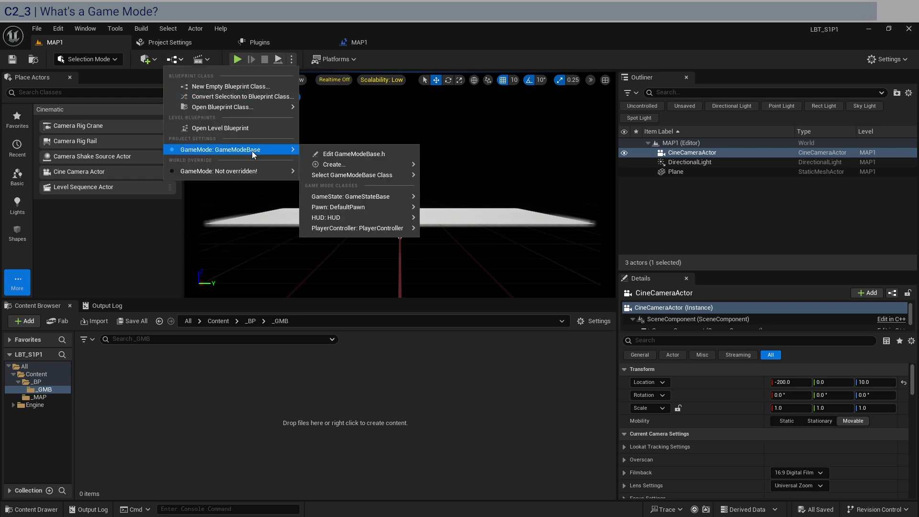
mouse_move(314, 164)
click(406, 374)
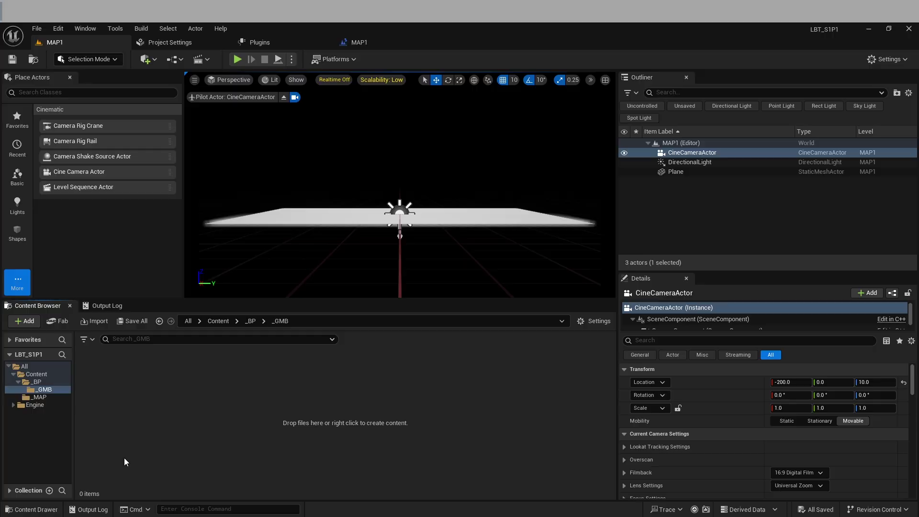
- Create a Game Mode Base Blueprint class named BP_GMB in the _GMB folder
click(56, 392)
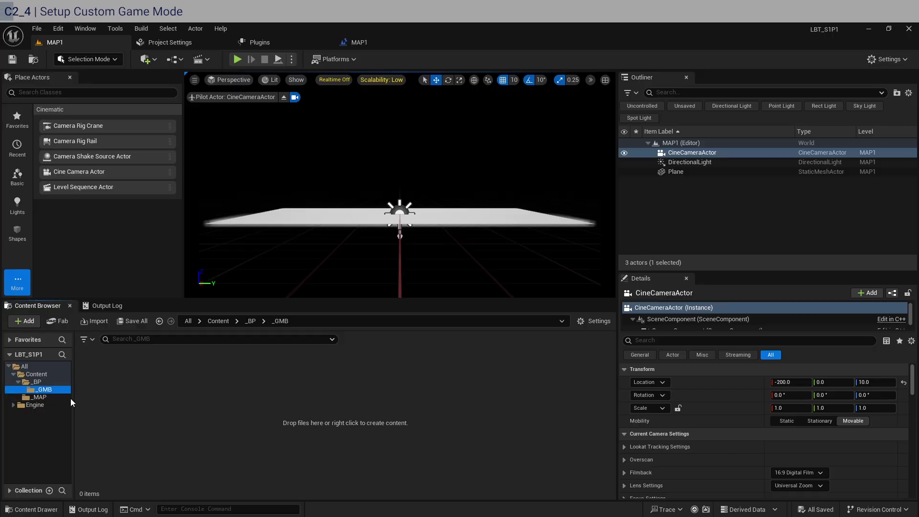
right_click(101, 383)
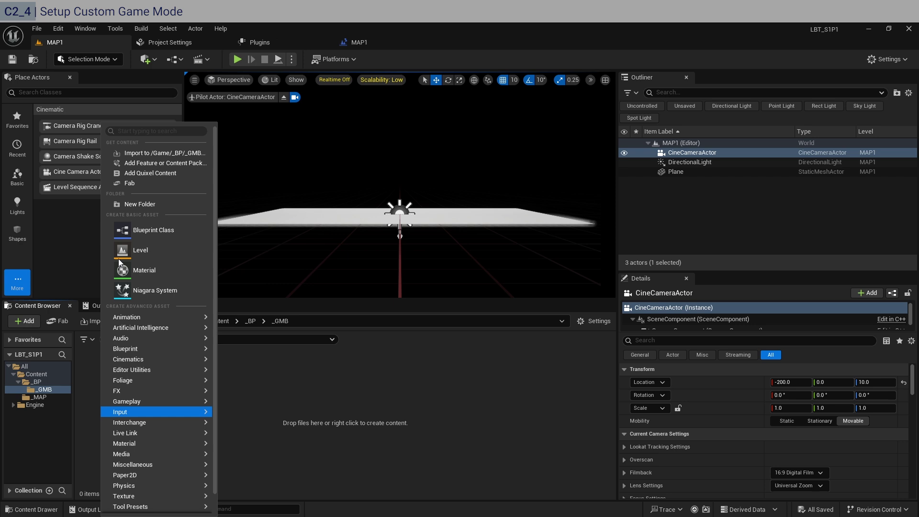
click(134, 232)
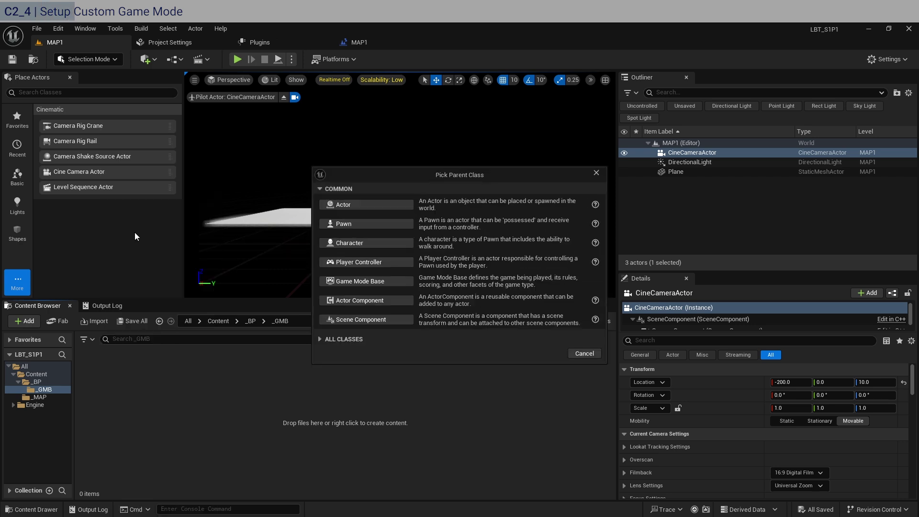
click(402, 282)
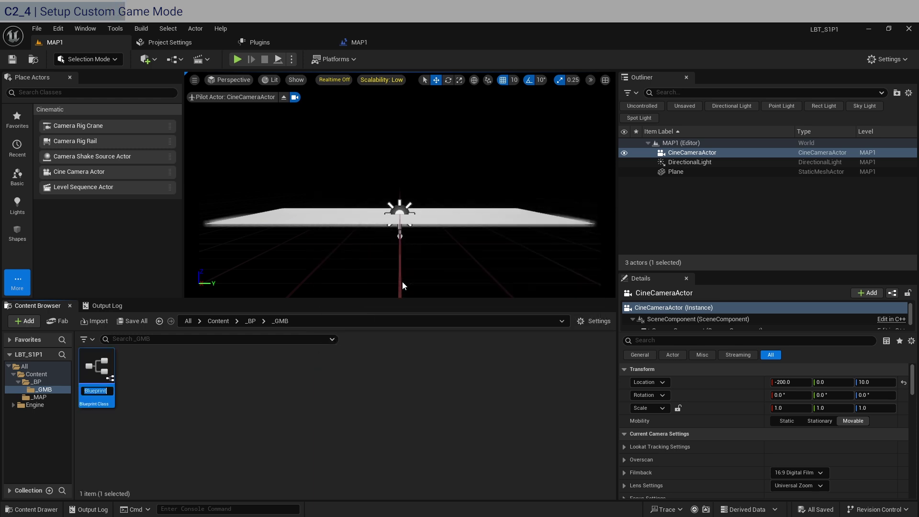
text(BP_G)
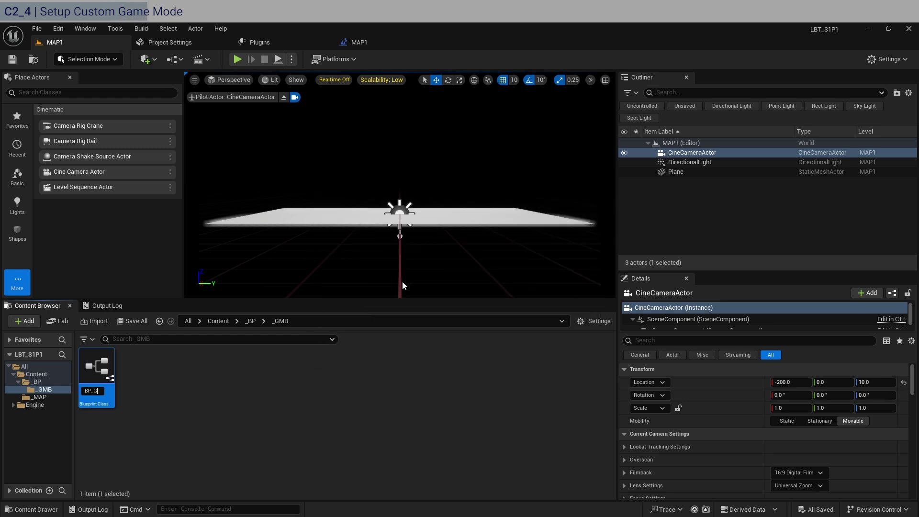
text(MB)
key(Return)
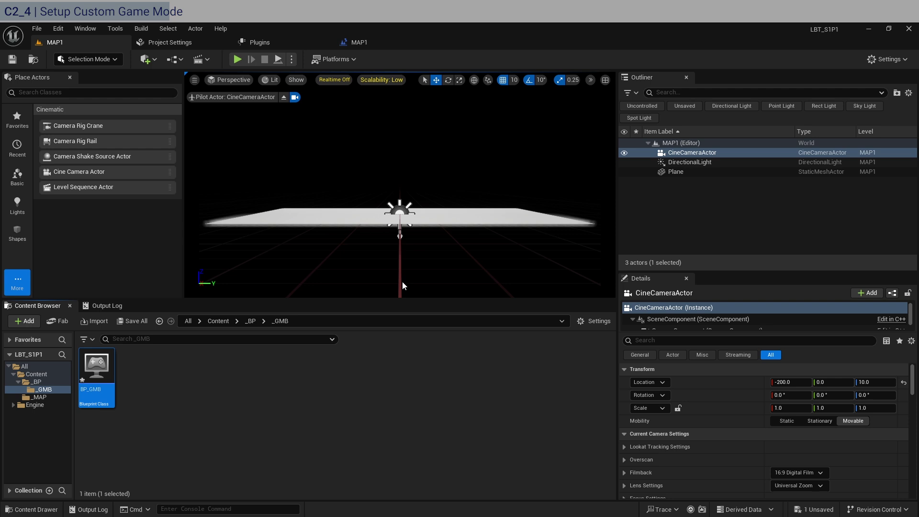
- Create a Pawn Blueprint class named BP_Pawn in the _GMB folder and save all assets
right_click(148, 377)
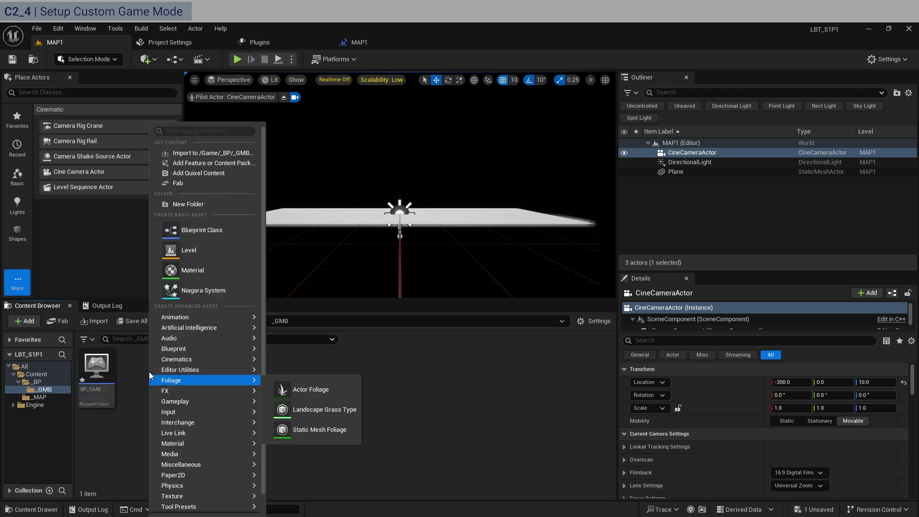
click(201, 231)
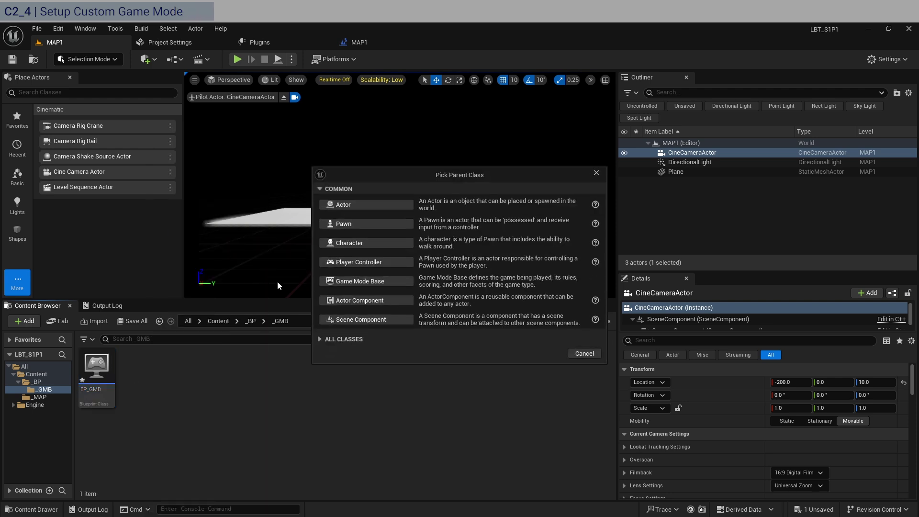
click(335, 224)
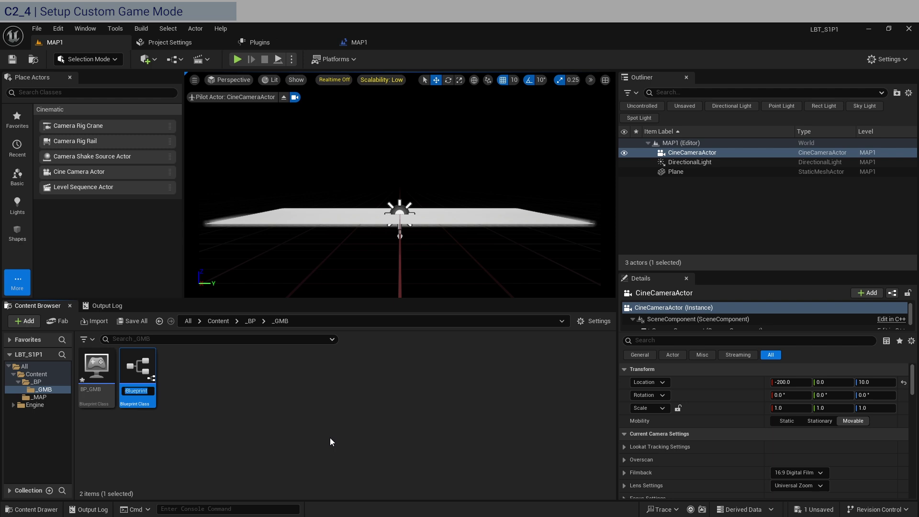
text(BP_)
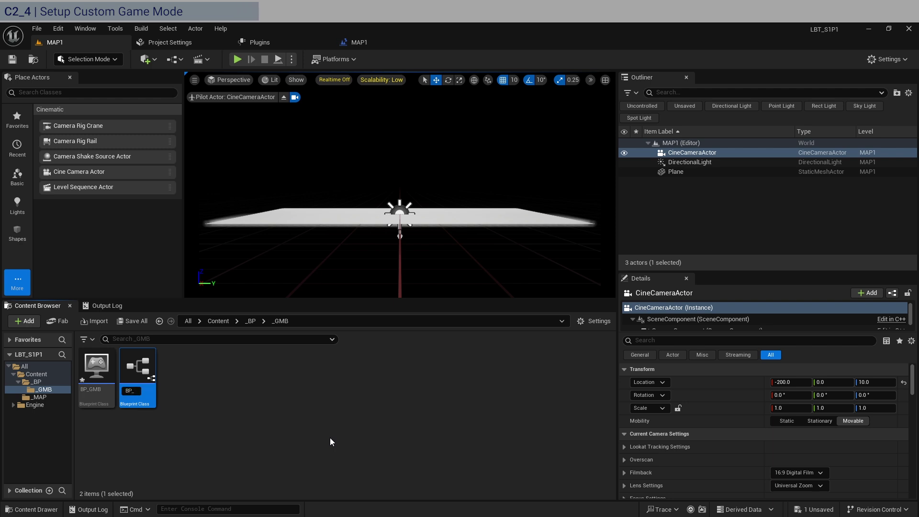
text(Pawn)
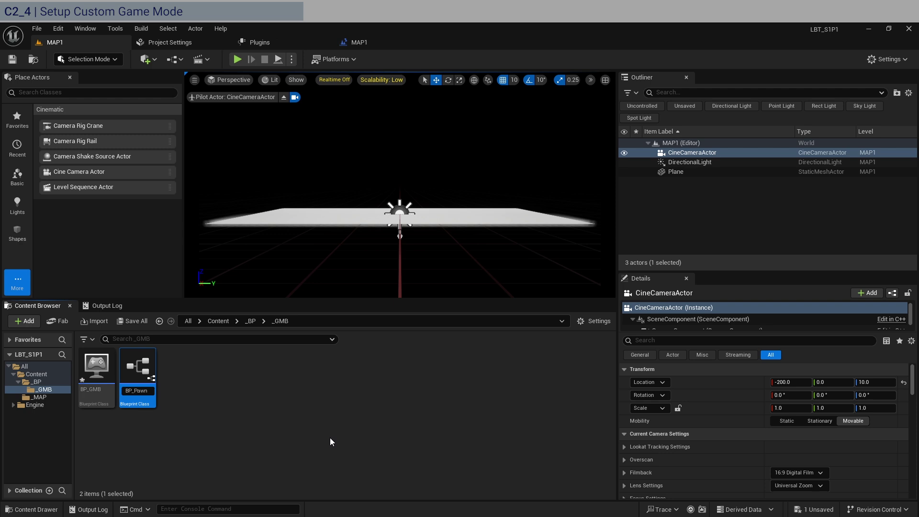
key(Return)
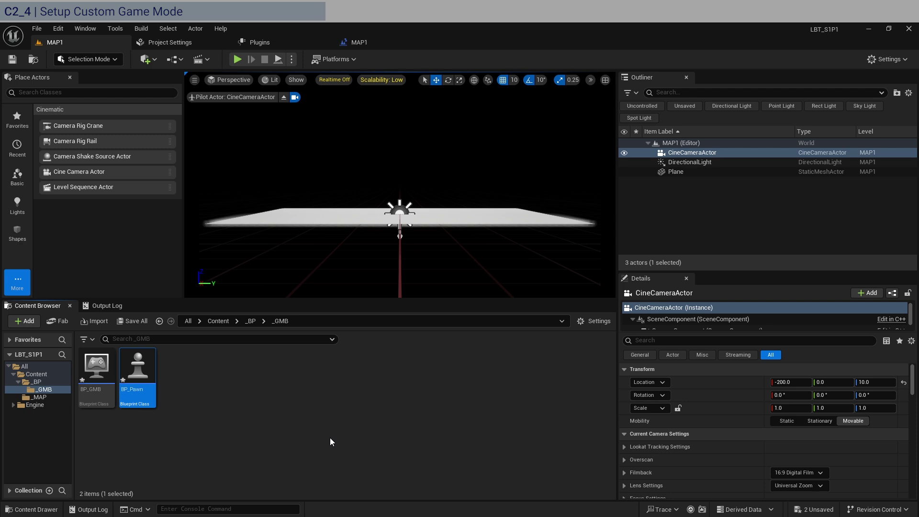
key(ctrl+shift+s)
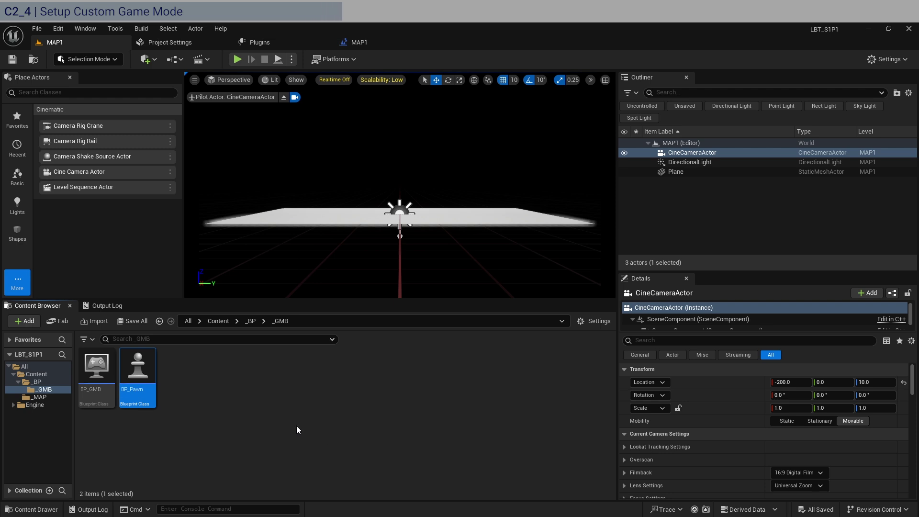
- Set BP_GMB's Default Pawn Class to BP_Pawn, then compile, save and close the Blueprint
double_click(93, 379)
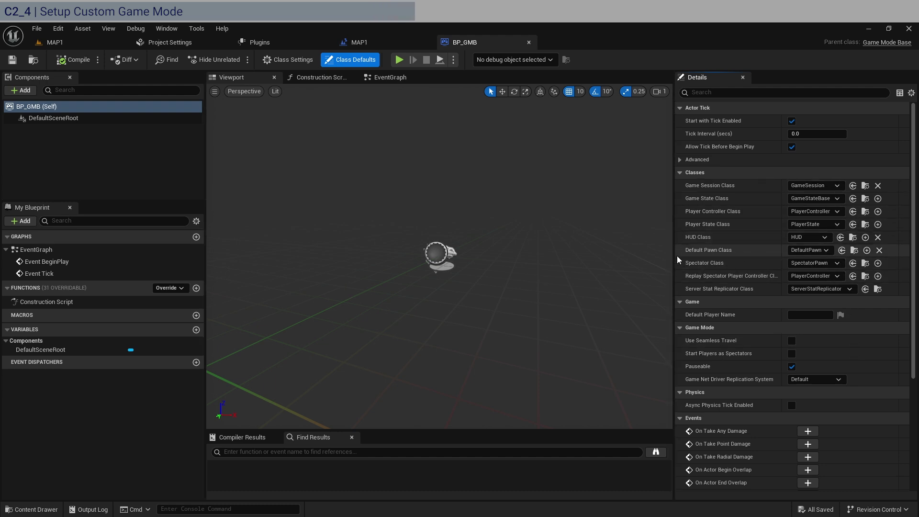
click(830, 250)
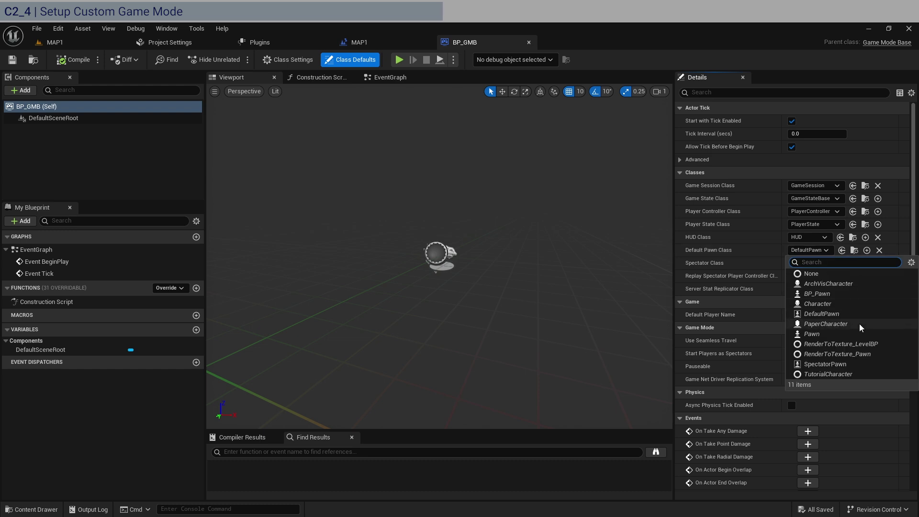
click(849, 293)
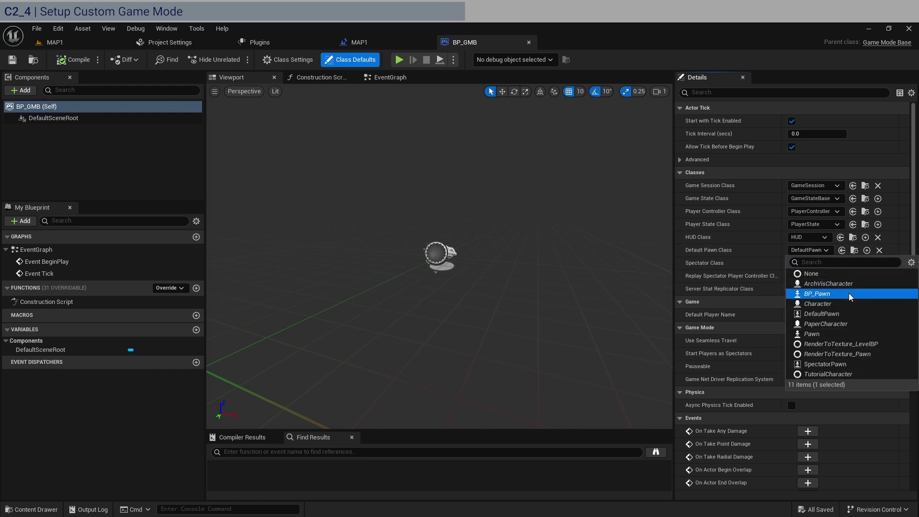
click(62, 63)
click(12, 59)
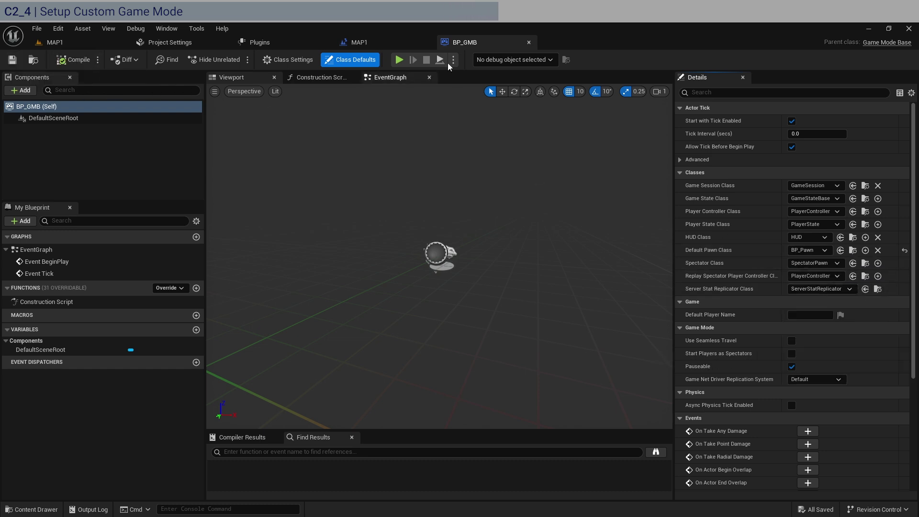
click(530, 43)
- Play MAP1 in the level editor to check which game mode and pawn are spawned, and stop the simulation
click(88, 45)
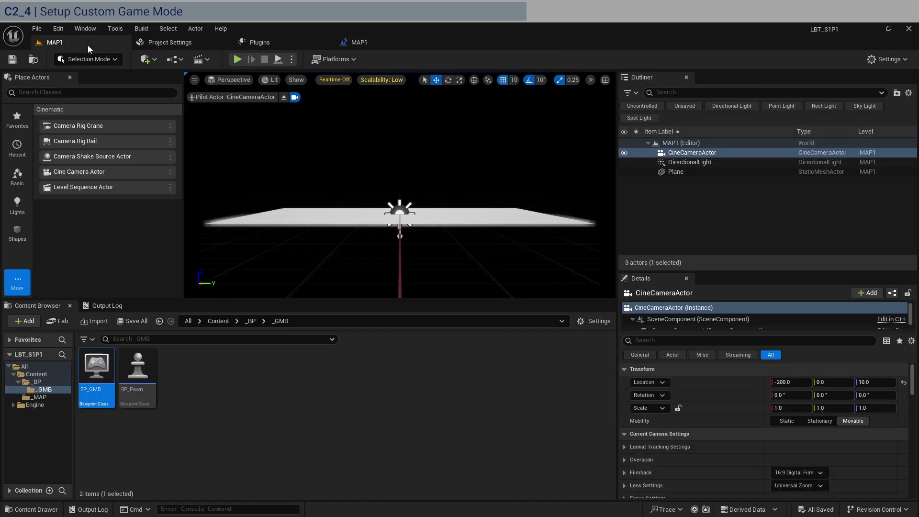
click(239, 61)
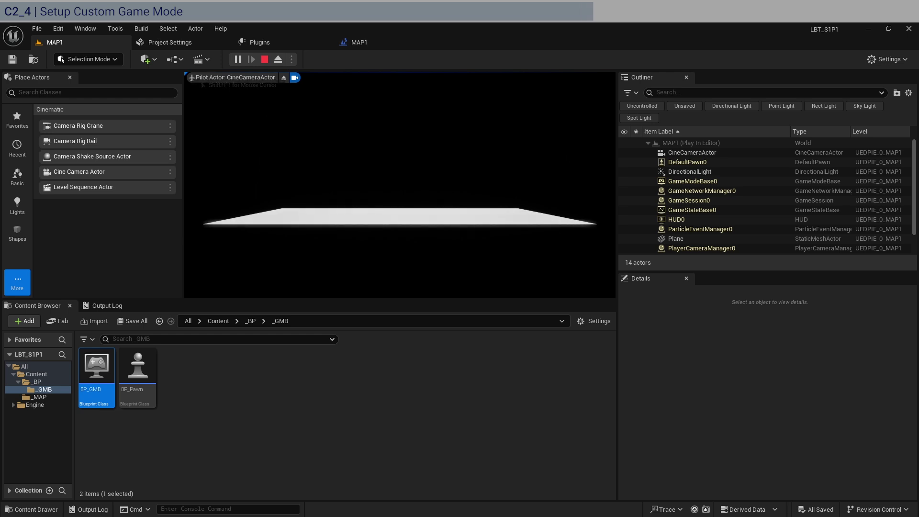
key(Escape)
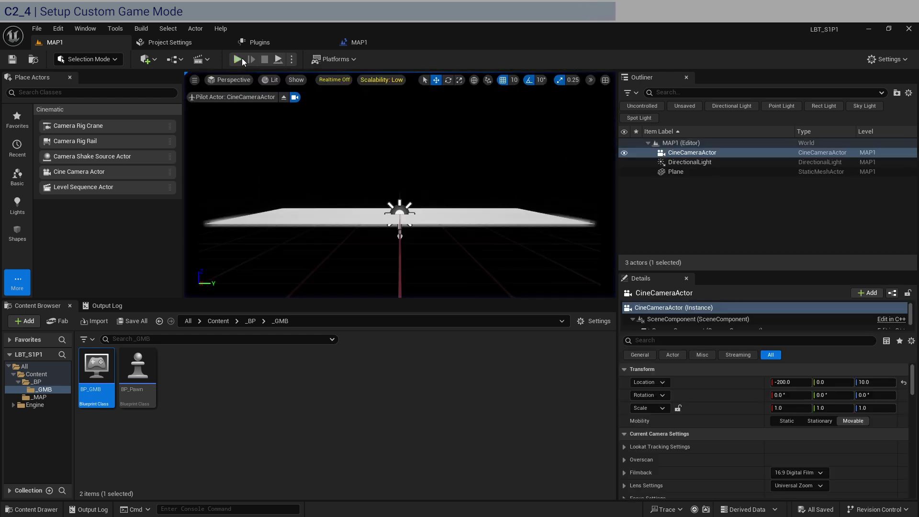
click(241, 59)
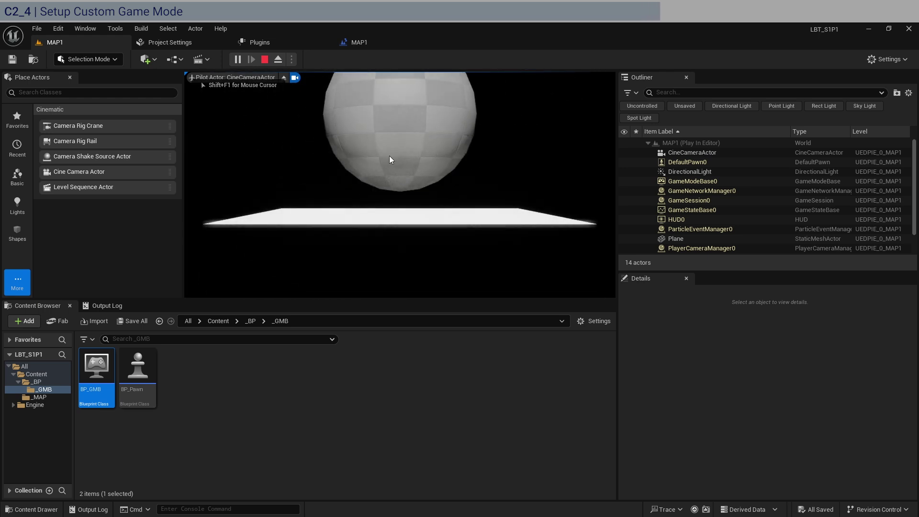
key(Escape)
- Set the project's Default GameMode to BP_GMB in the Maps & Modes settings
click(166, 46)
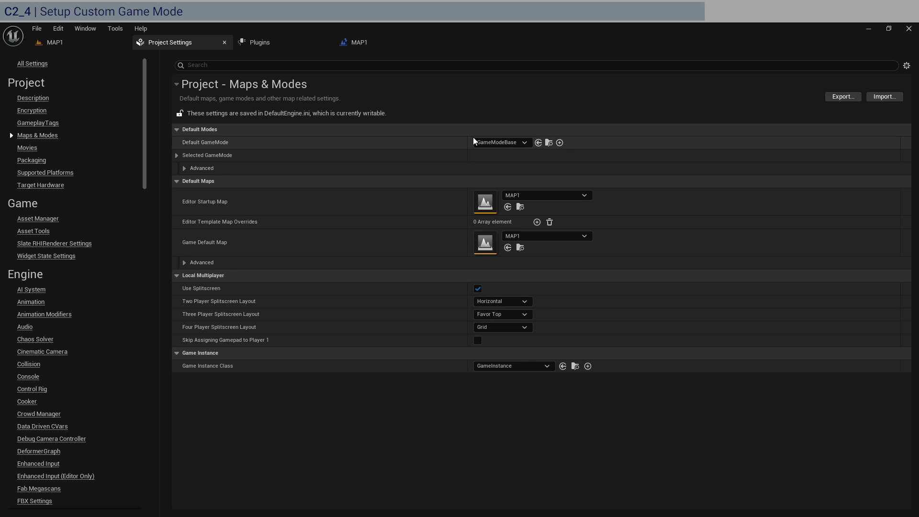
click(500, 142)
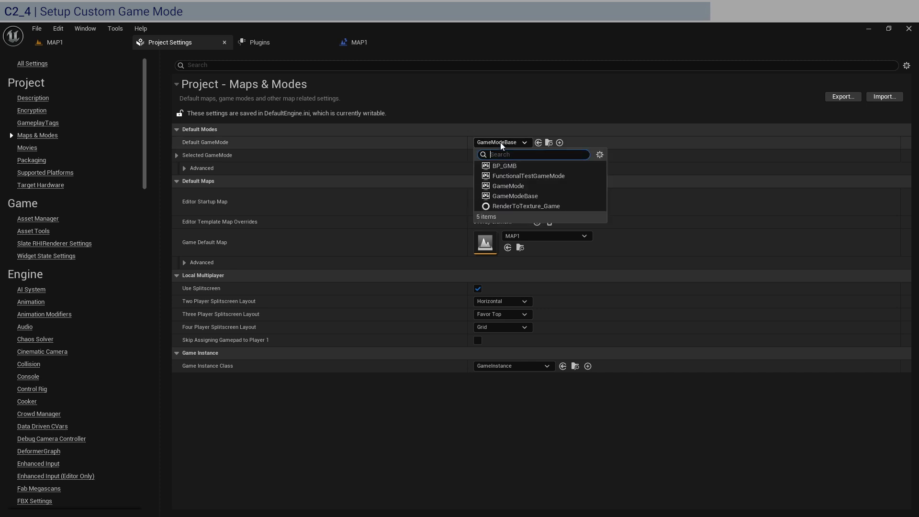
click(510, 165)
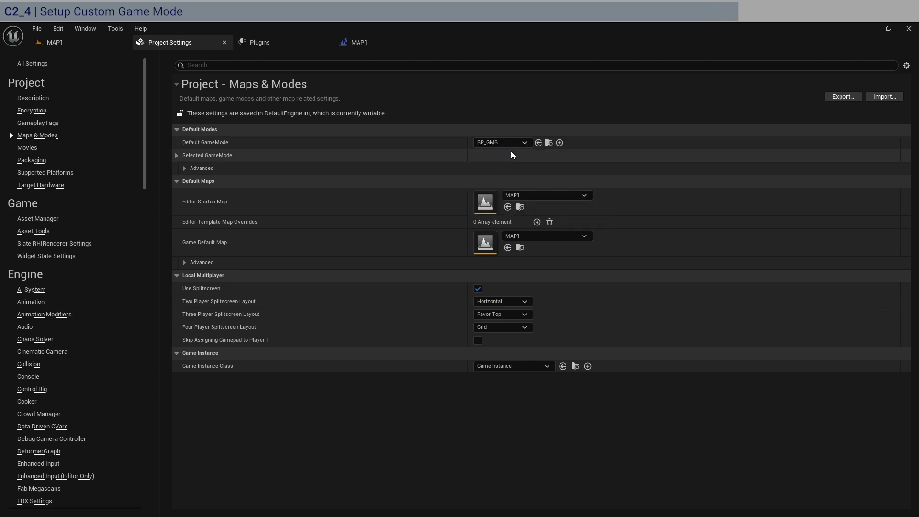
- Check the project's GameMode entry in the level editor, play MAP1 to test the spawned game mode and pawn, and stop
click(64, 41)
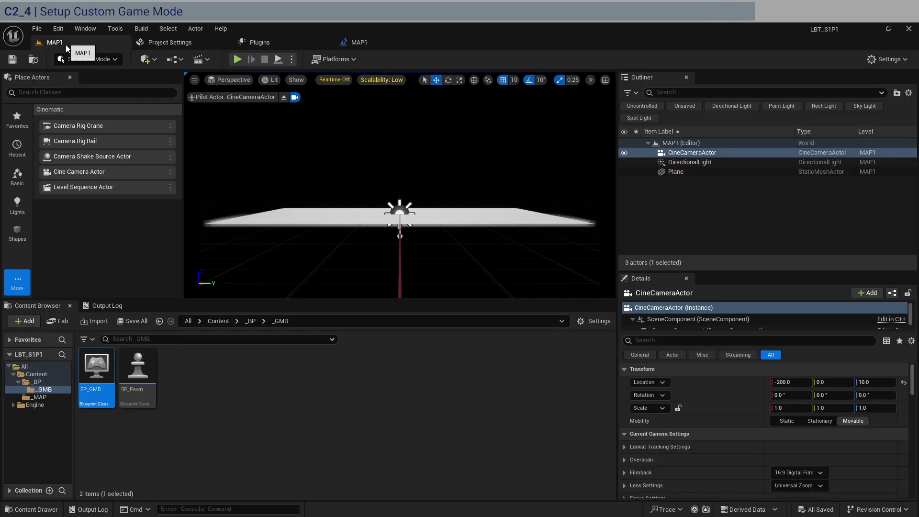
click(174, 59)
mouse_move(205, 153)
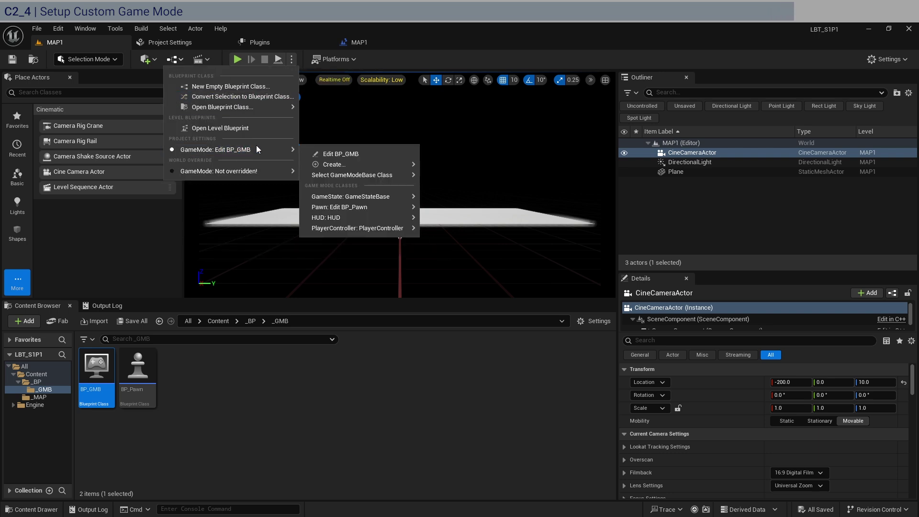
click(238, 59)
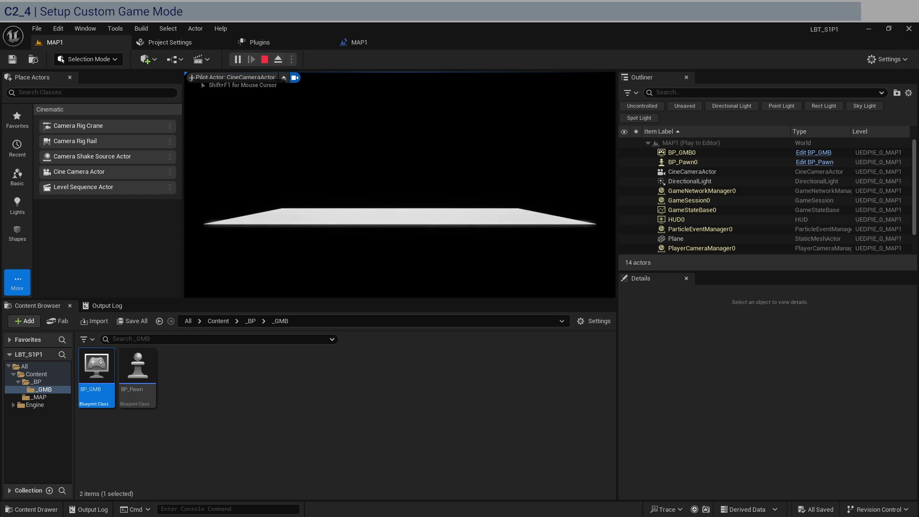
key(Escape)
click(394, 393)
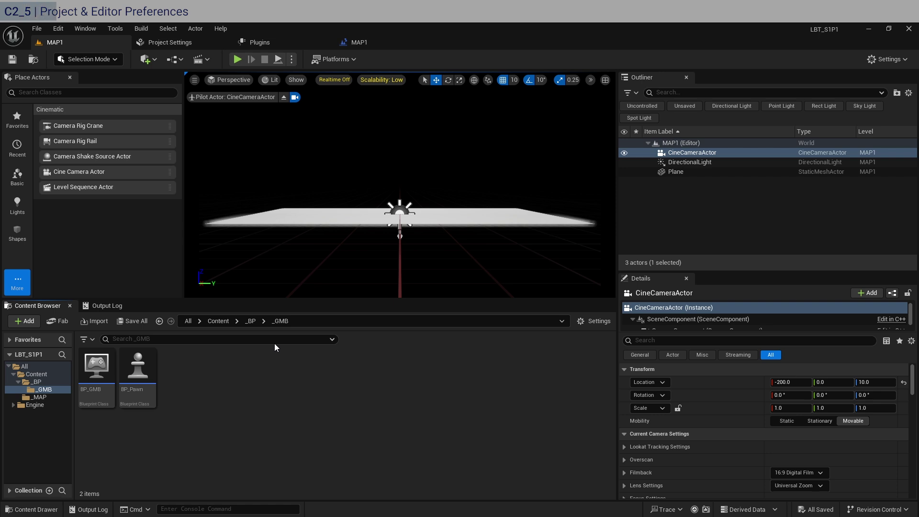
- Find the Auto Exposure rendering setting in Project Settings with the search "auto exp" and disable it
click(195, 40)
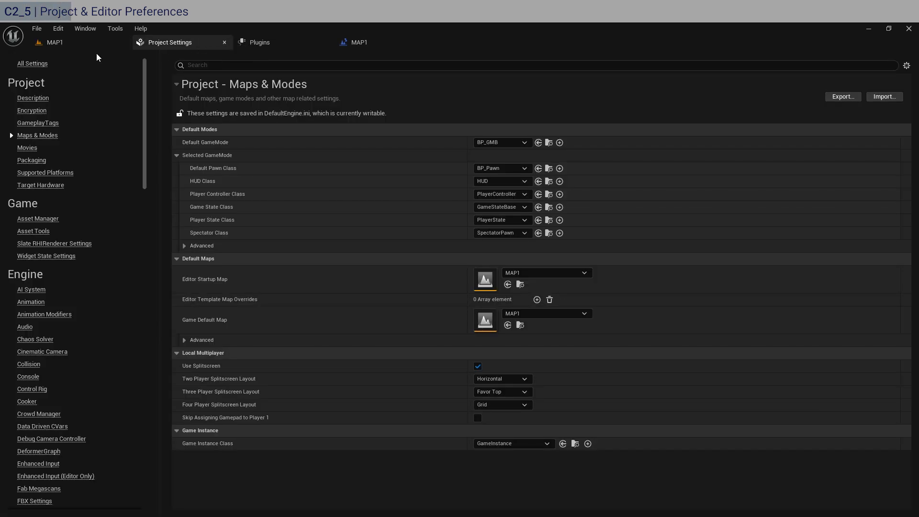
click(240, 65)
text(auto)
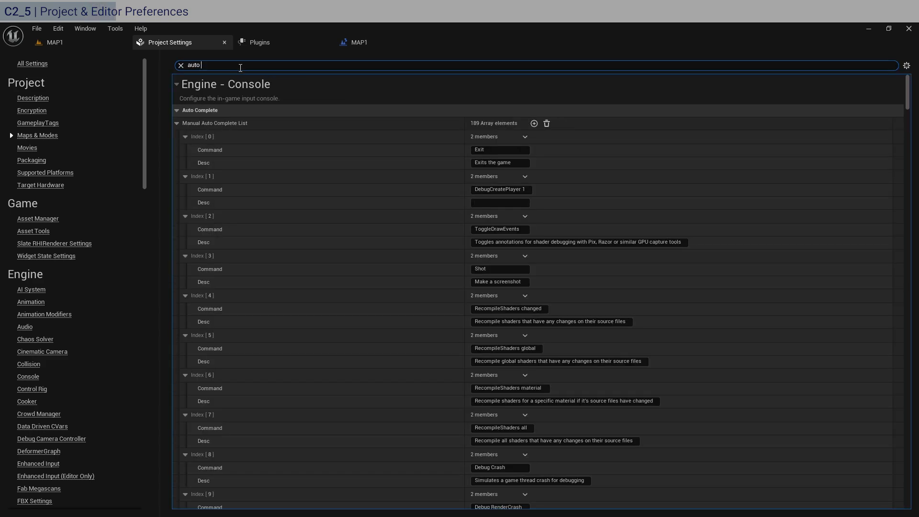
text( exp)
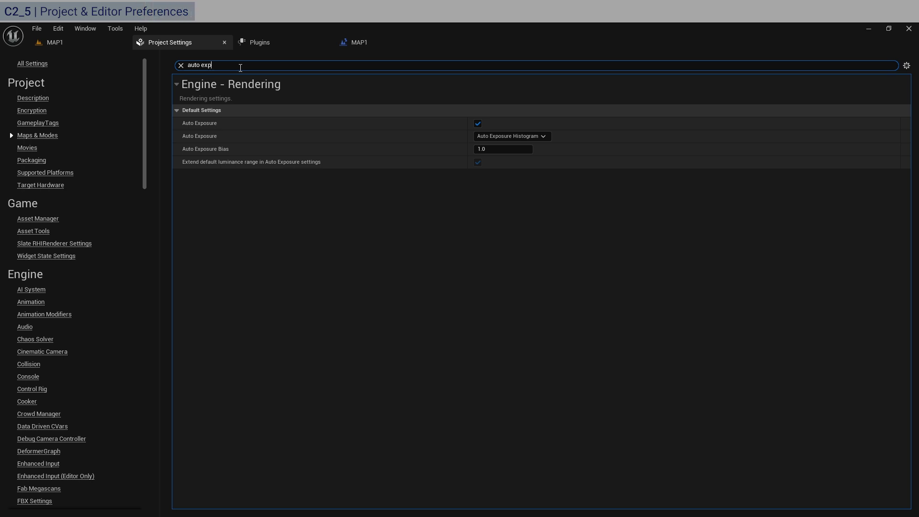
click(478, 124)
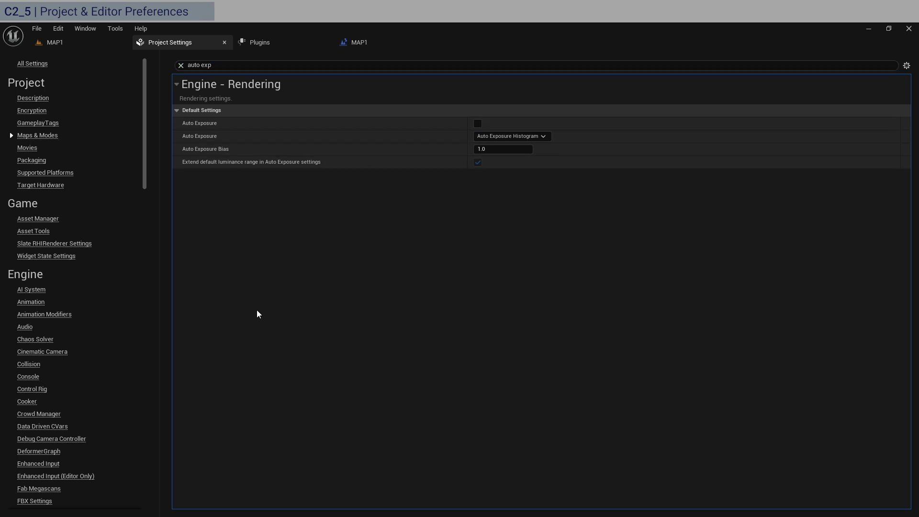
- Find the engine's framerate settings with the search "frame", enable Use Fixed Frame Rate and set Fixed Frame Rate to 60
click(181, 65)
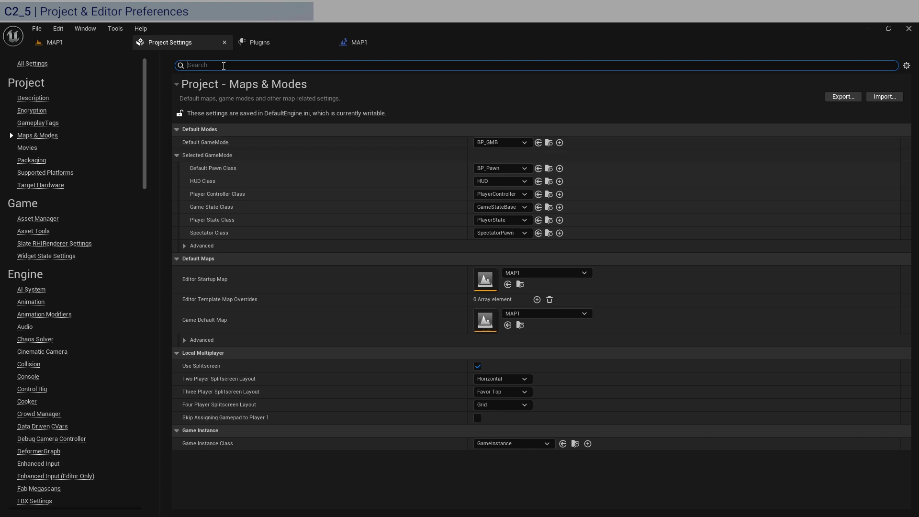
text(frame)
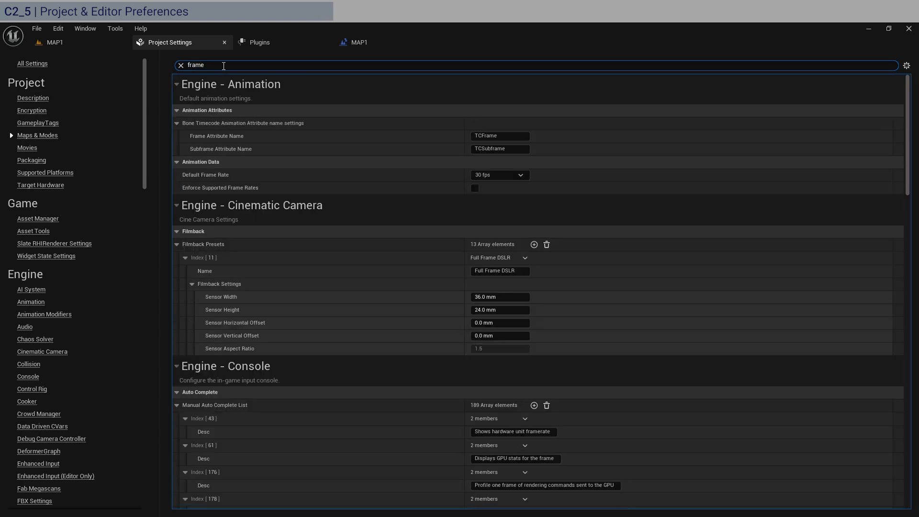
scroll(355, 206, down, 3)
scroll(355, 207, down, 10)
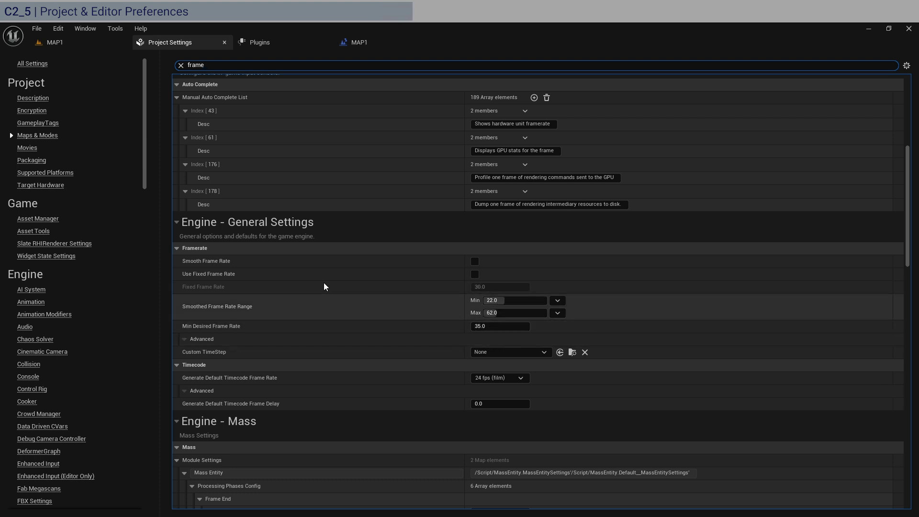
click(475, 275)
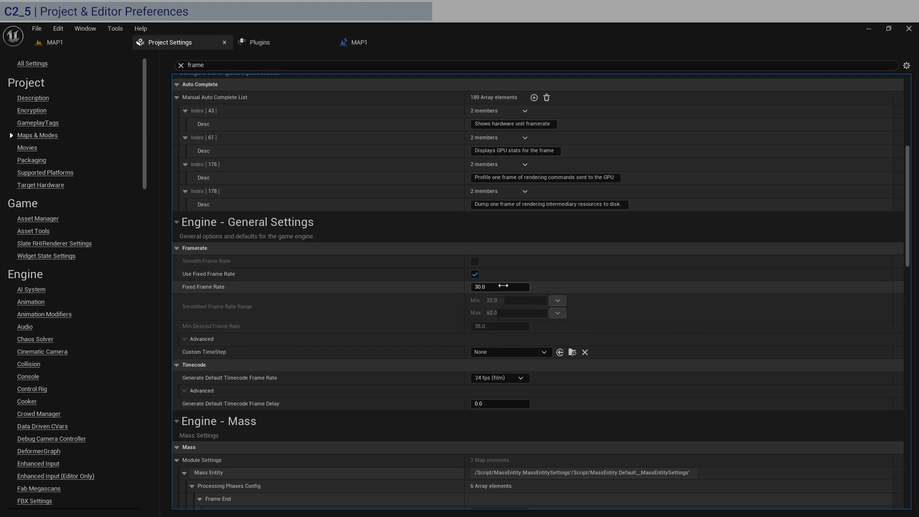
click(505, 286)
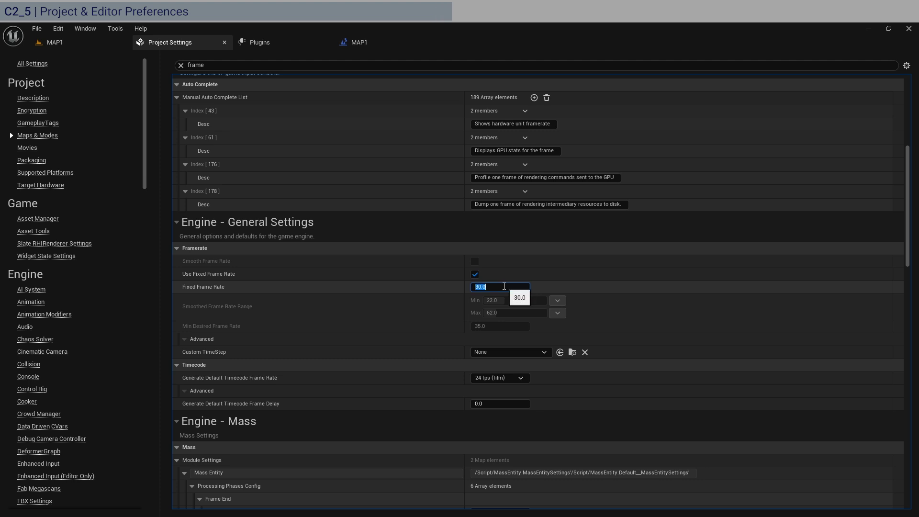
text(60)
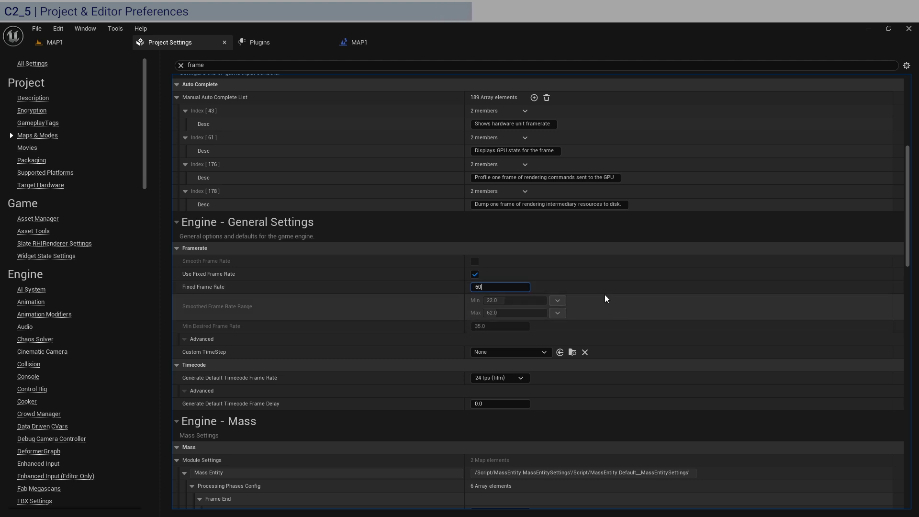
key(Return)
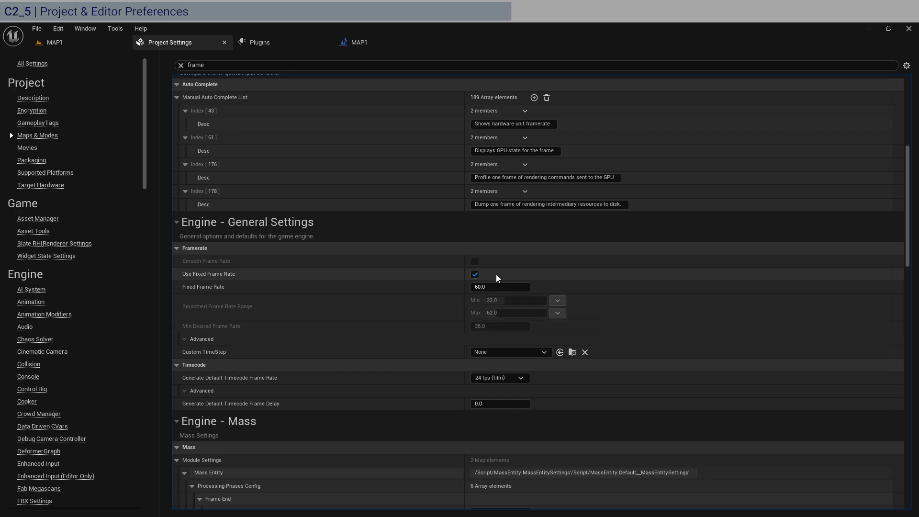
scroll(680, 324, up, 5)
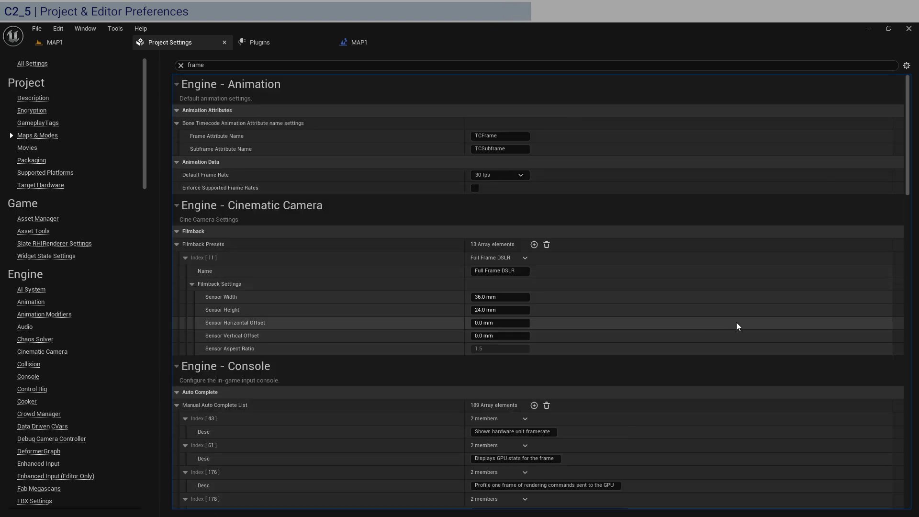
click(181, 66)
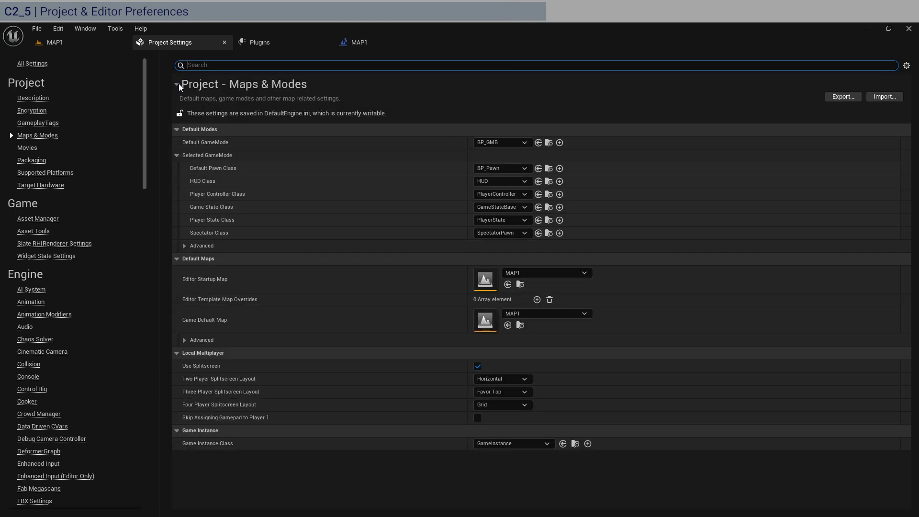
- Set Asset Editor Open Location to Main Window in the Appearance section of Editor Preferences
click(75, 47)
click(58, 26)
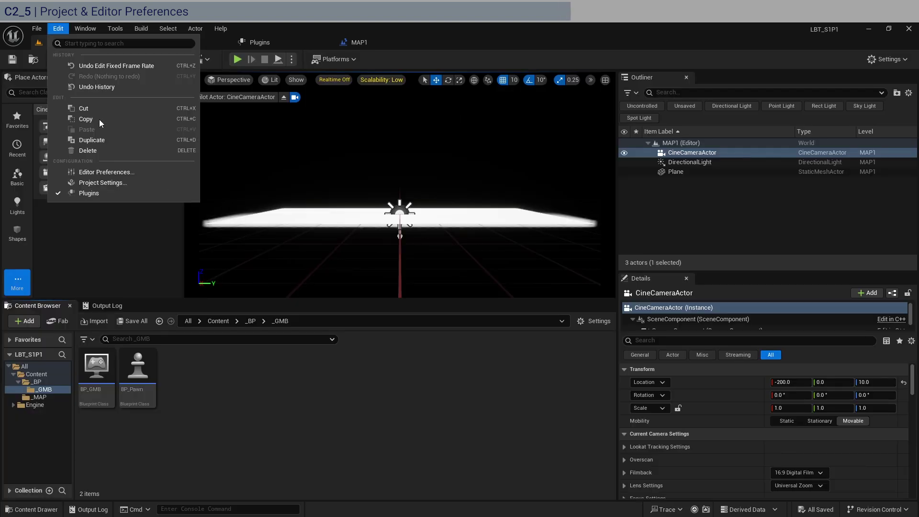
click(99, 171)
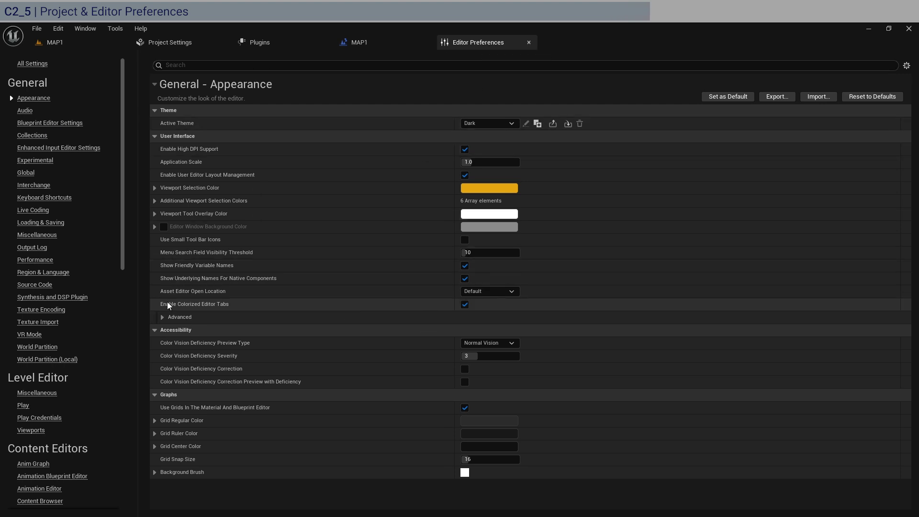
click(485, 292)
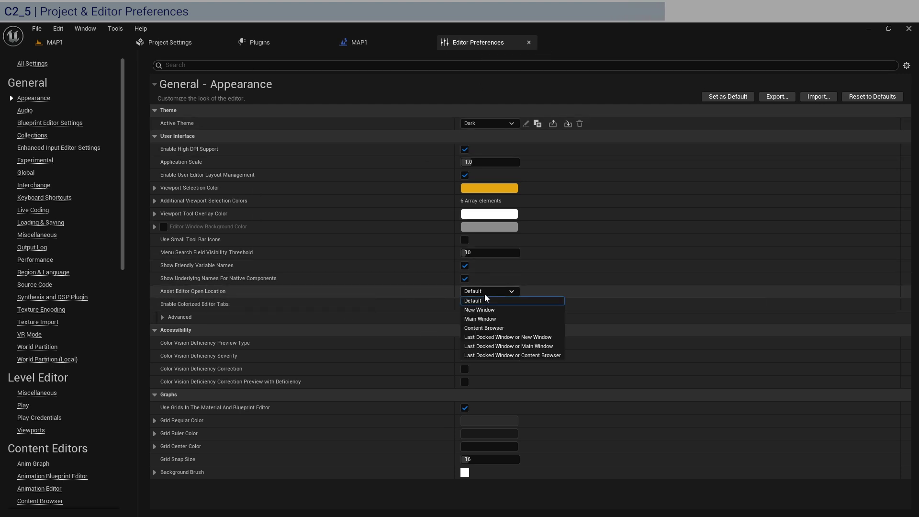
click(513, 318)
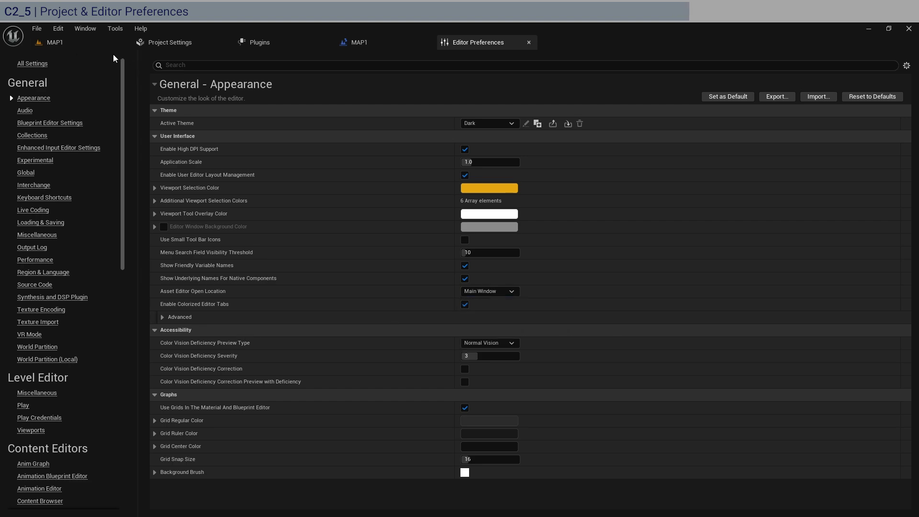
- Open the BP_Pawn blueprint from the _GMB folder to check where asset editors open, and close it
click(74, 47)
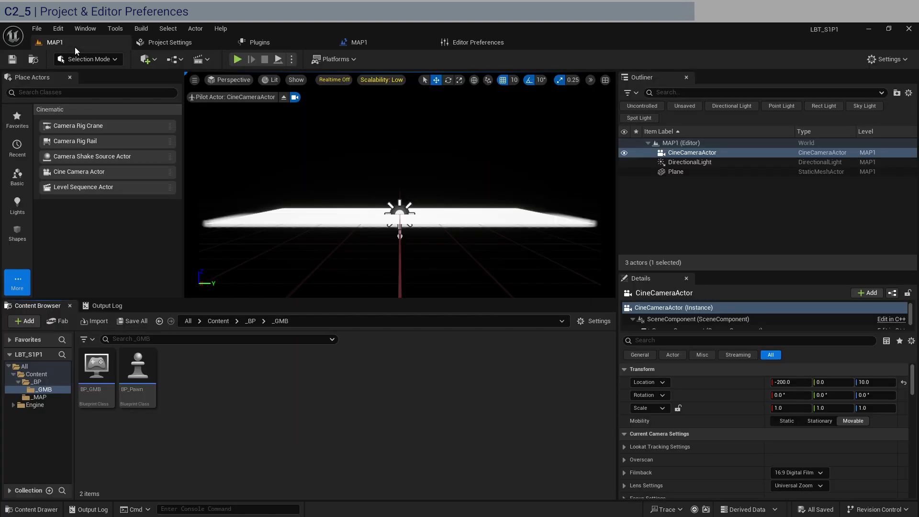
click(137, 381)
double_click(138, 381)
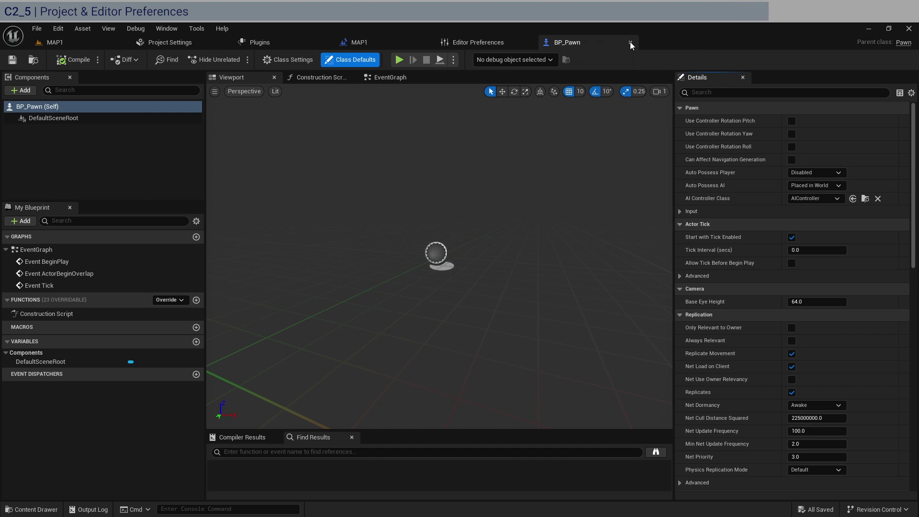
click(630, 43)
- Close Editor Preferences, Plugins and Project Settings, return to the MAP1 level editor and clear the asset selection
click(529, 43)
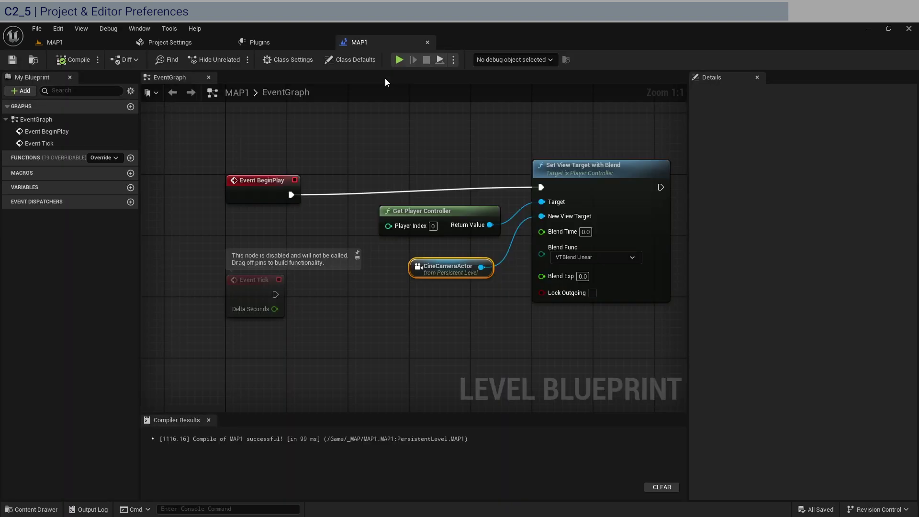
click(268, 42)
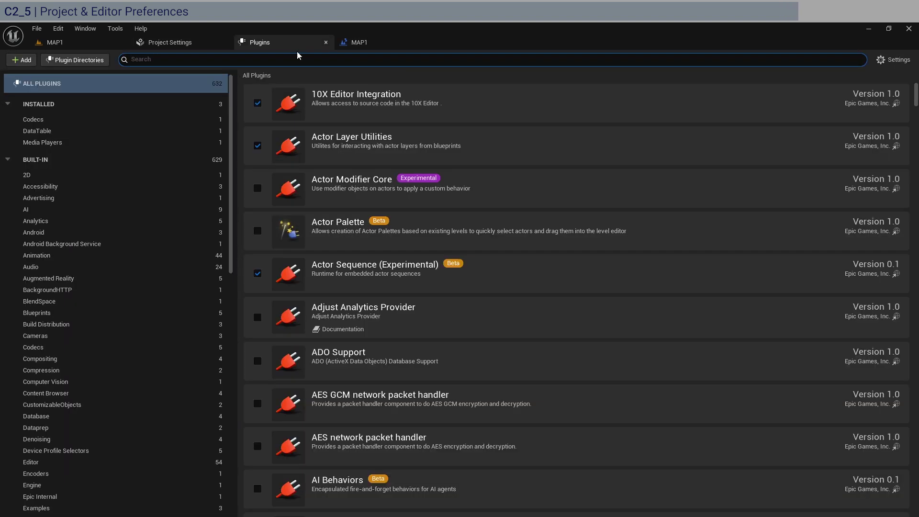
click(327, 42)
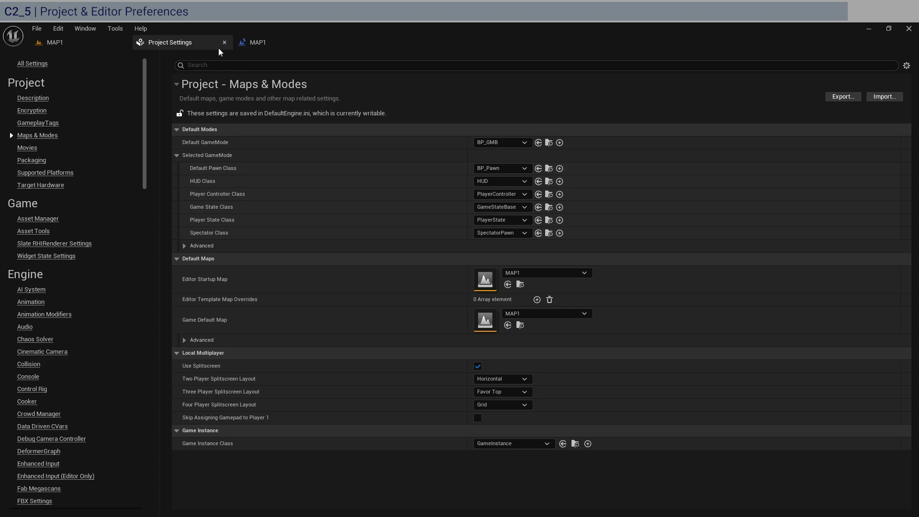
click(224, 43)
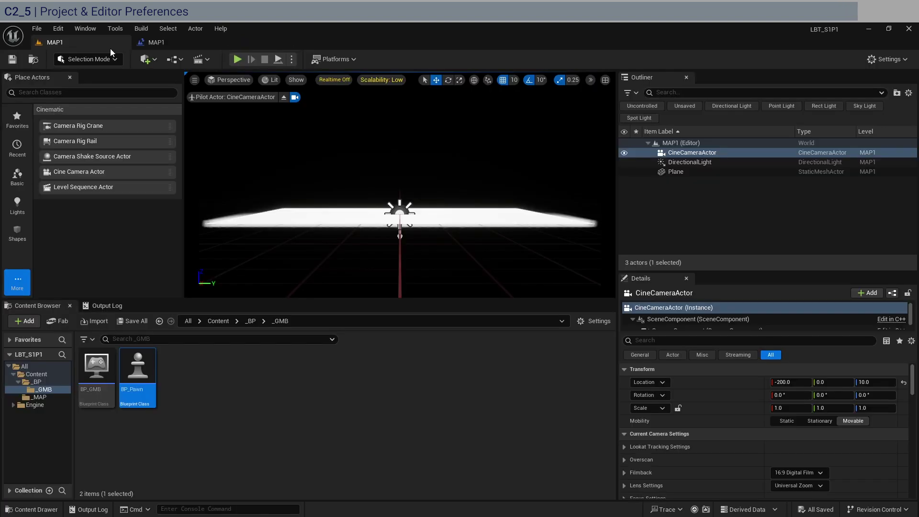
click(174, 42)
click(86, 45)
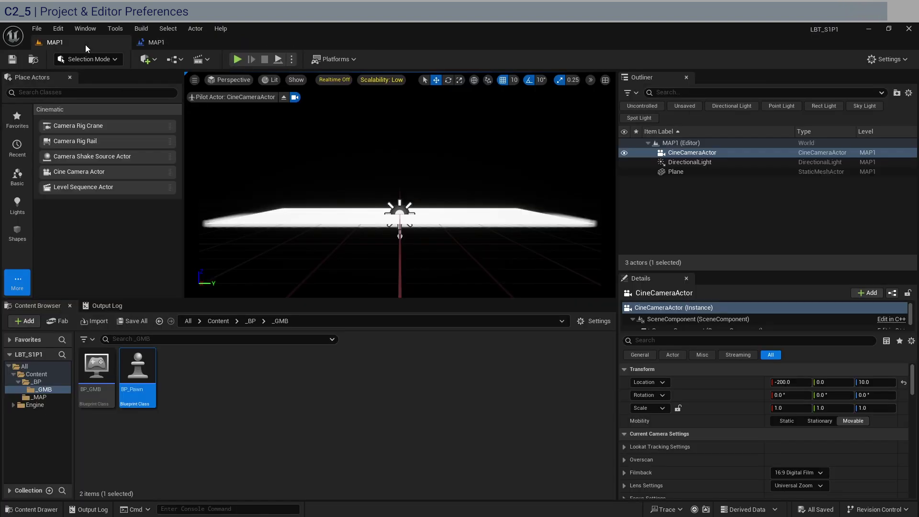
click(344, 422)
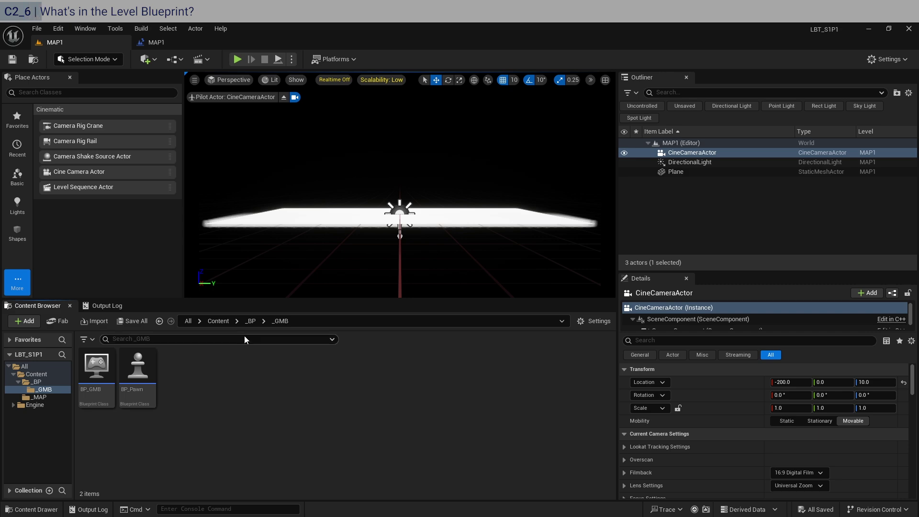
- Open the Level Blueprint of MAP1 from the level editor
click(166, 39)
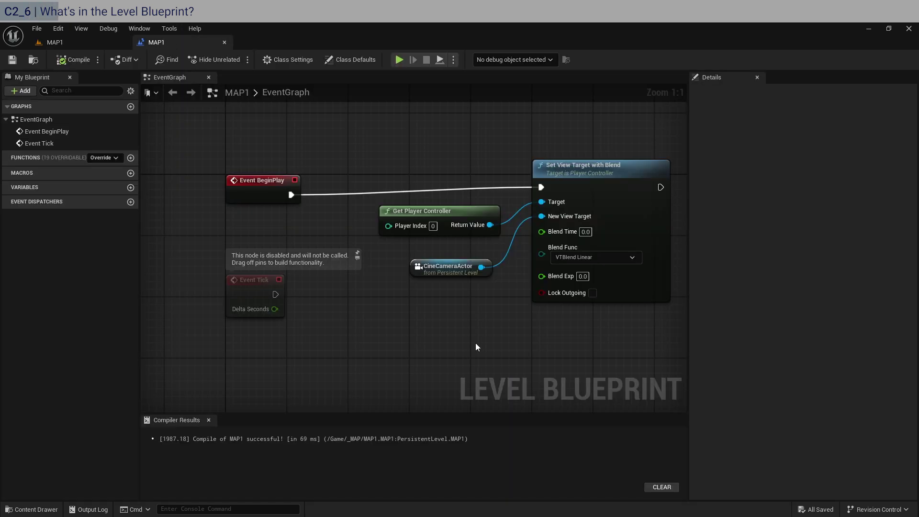
click(37, 41)
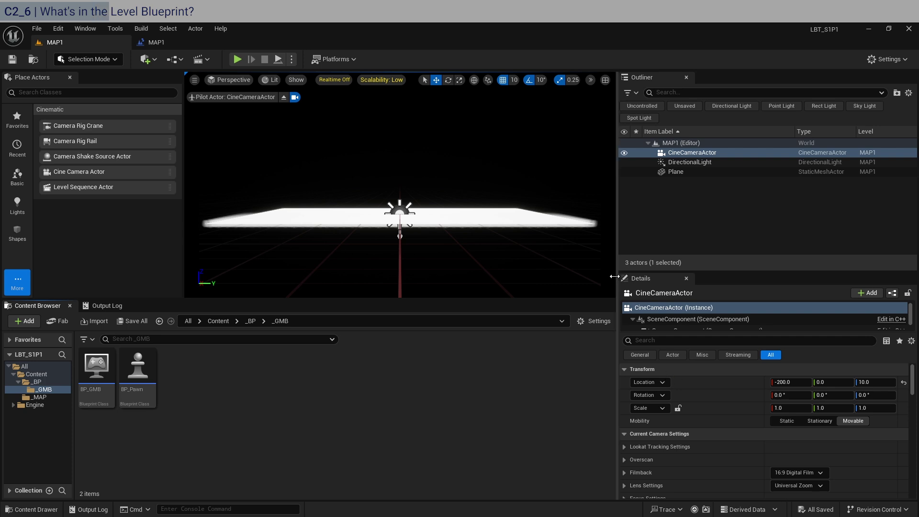
click(175, 59)
click(221, 130)
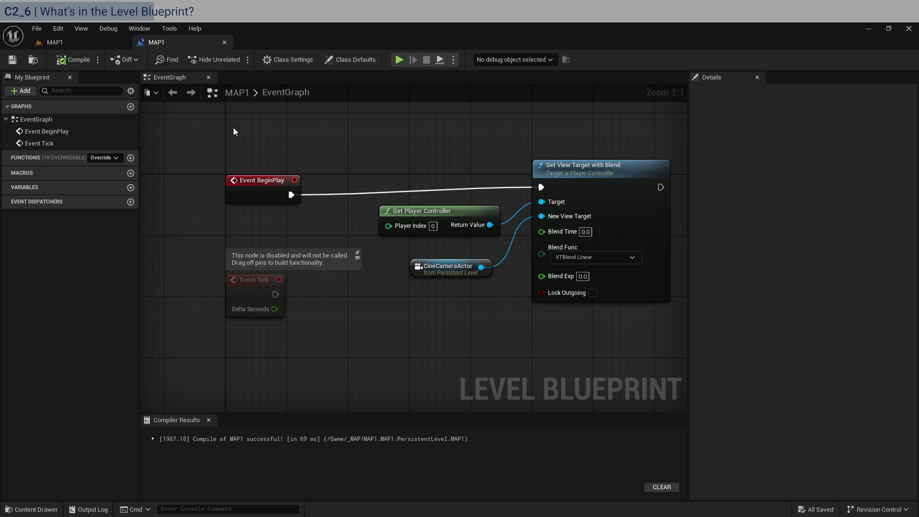
- Move the view target, player controller and camera nodes down to straighten the Event BeginPlay wire, and shift the CineCameraActor node closer beneath Get Player Controller
drag(434, 182, 565, 283)
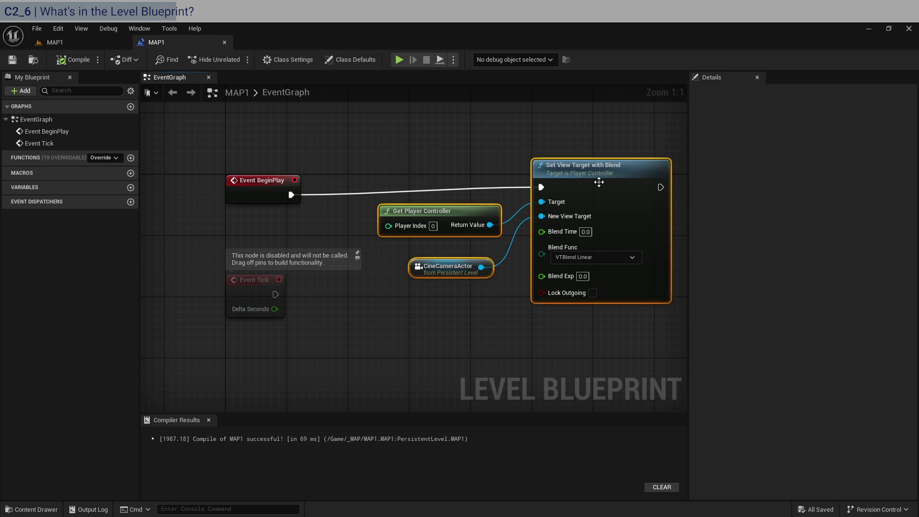
drag(599, 181, 600, 185)
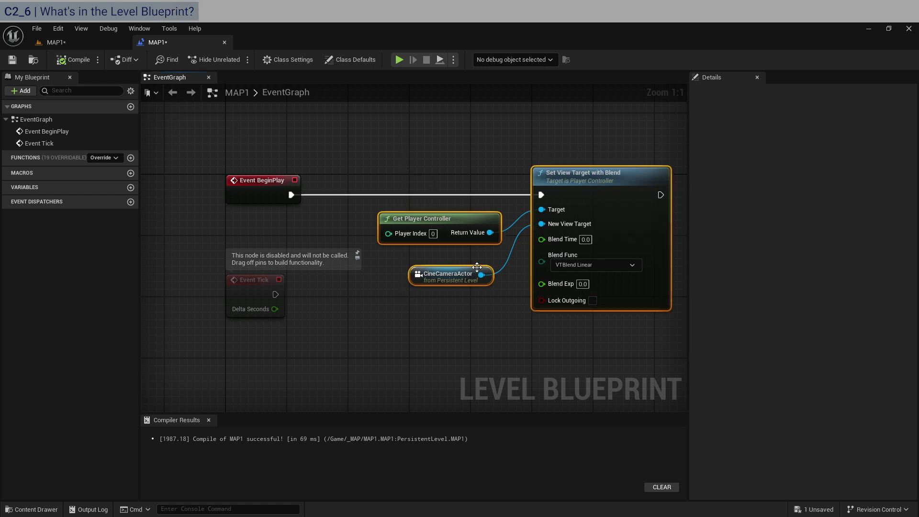
click(503, 335)
mouse_move(422, 282)
mouse_down()
mouse_move(415, 282)
mouse_move(446, 299)
mouse_move(435, 282)
mouse_up()
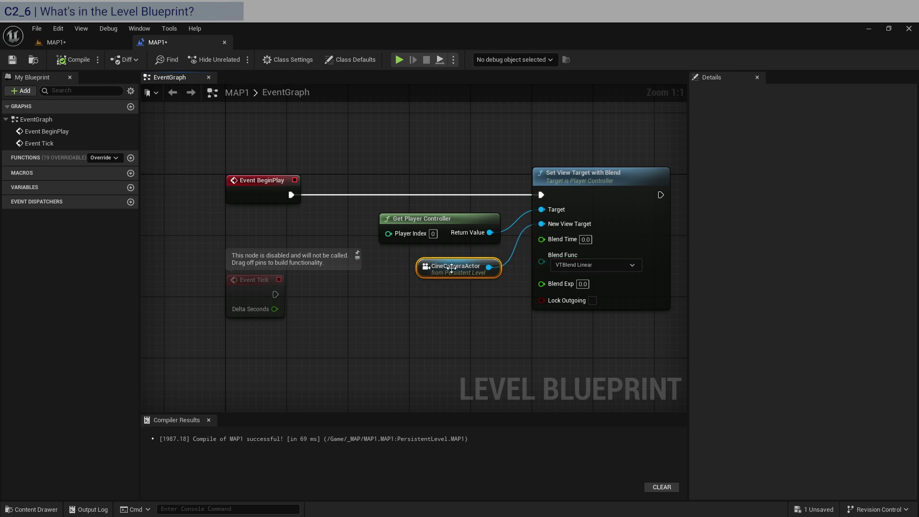
- Examine the CineCameraActor in the level and its reference node, along with the Get Player Controller and Set View Target with Blend nodes
click(70, 45)
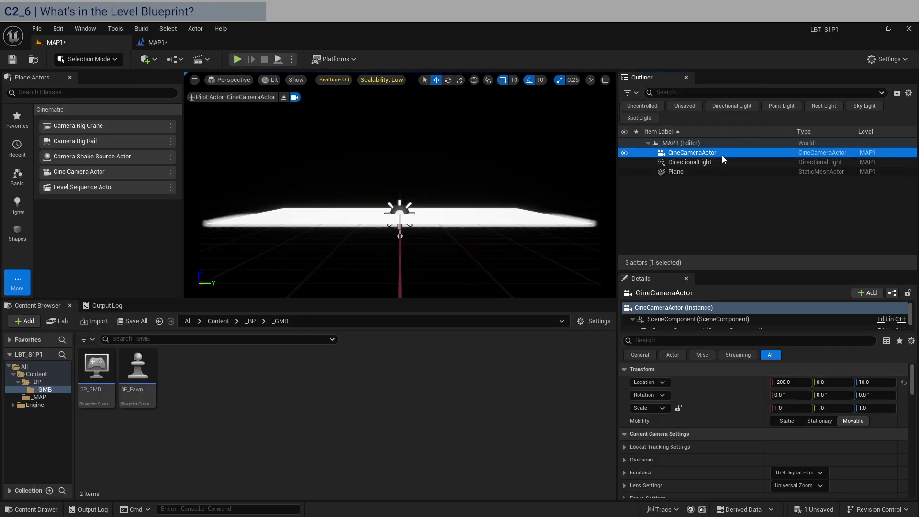
click(166, 41)
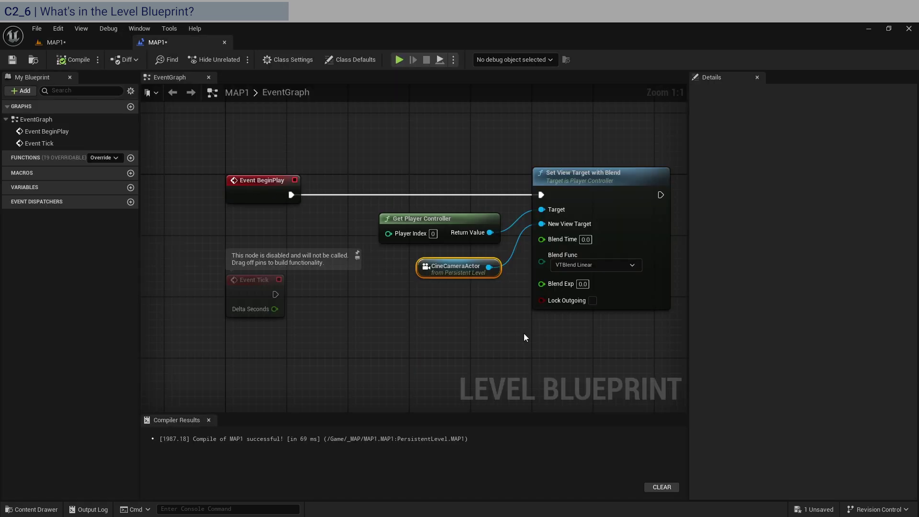
drag(422, 144, 570, 244)
drag(636, 171, 651, 163)
drag(591, 161, 581, 188)
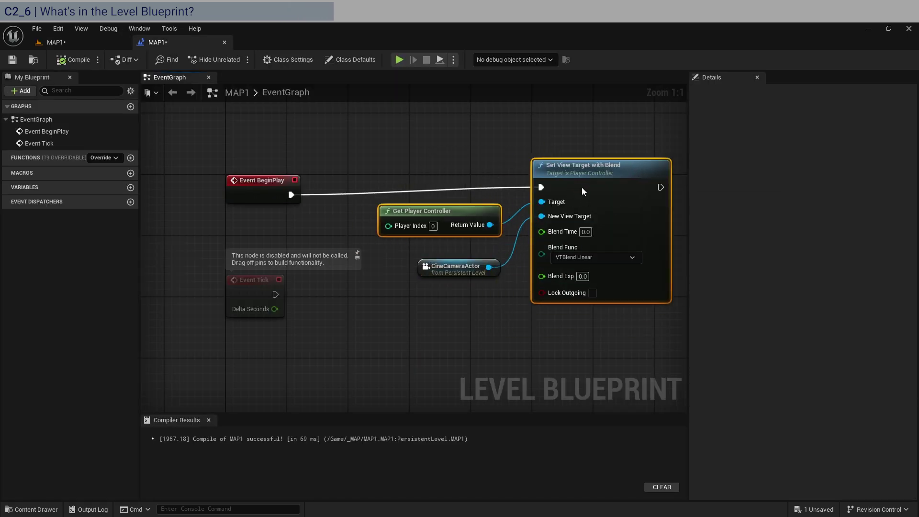
click(455, 271)
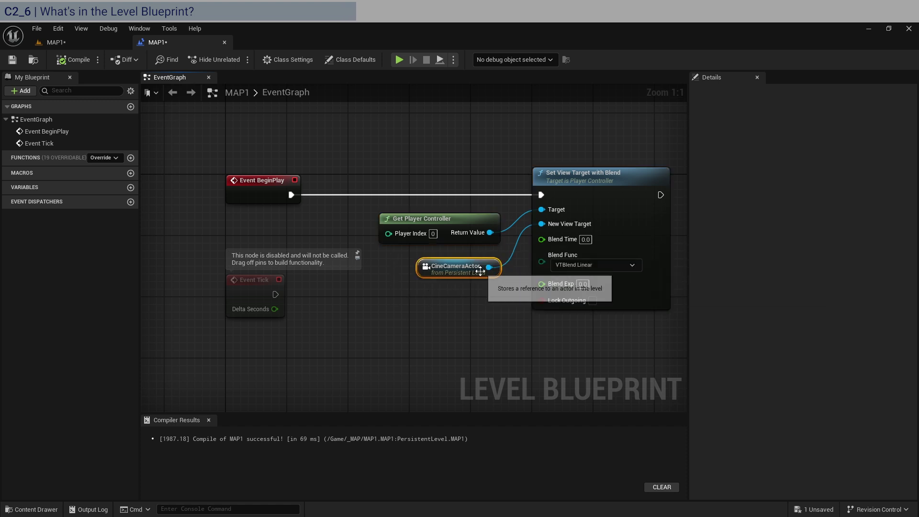
click(355, 207)
click(441, 221)
mouse_move(441, 220)
mouse_down()
mouse_move(454, 216)
mouse_move(436, 223)
mouse_move(444, 219)
mouse_up()
click(555, 132)
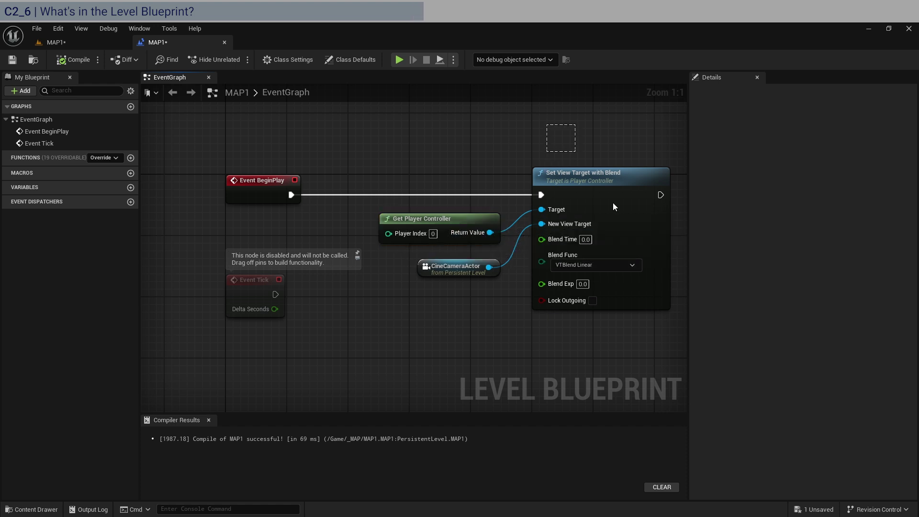
click(639, 244)
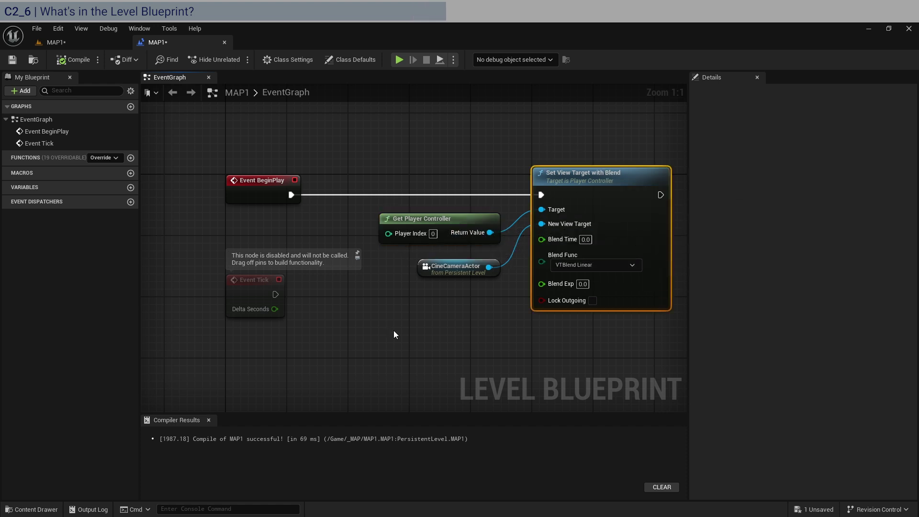
- Add a reference node for the DirectionalLight to the Level Blueprint graph and delete it again
click(54, 43)
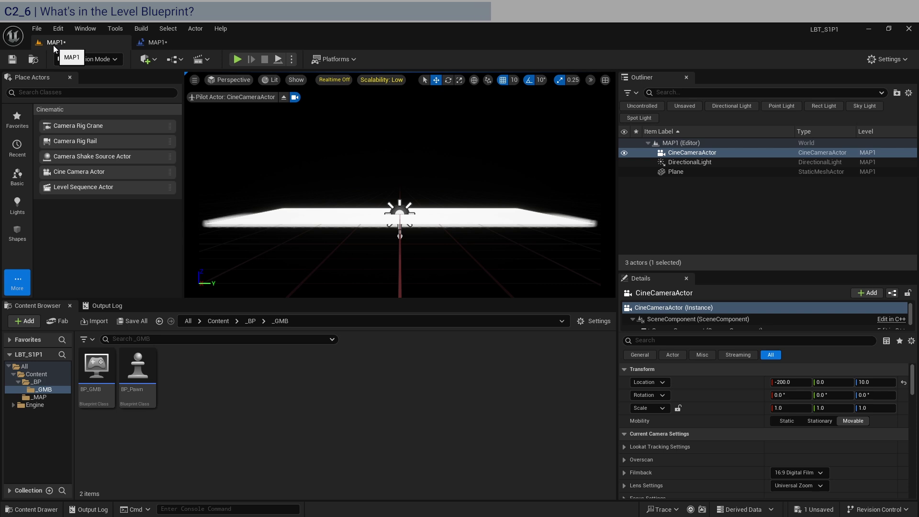
click(696, 163)
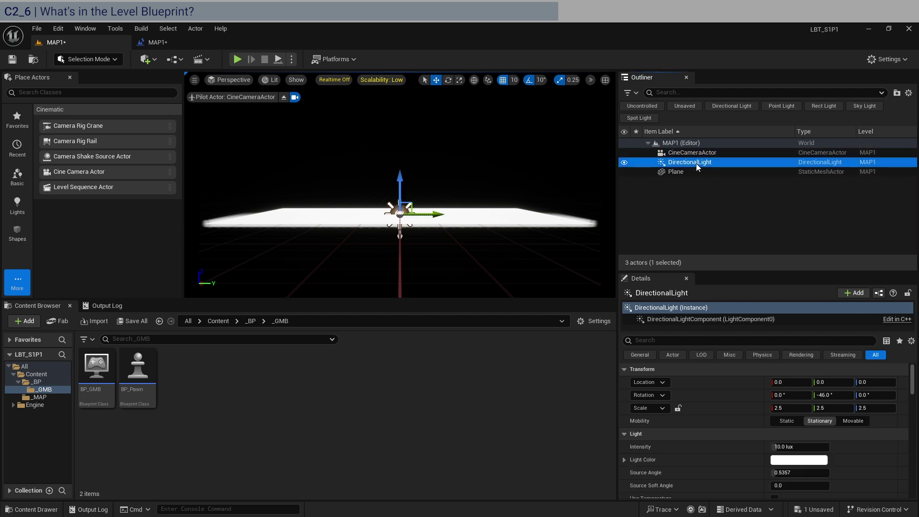
click(210, 47)
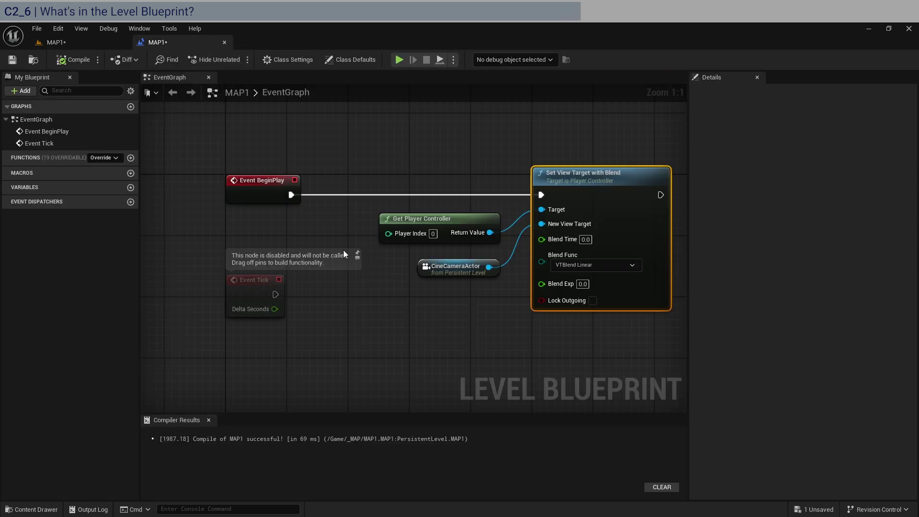
right_click(360, 315)
click(409, 362)
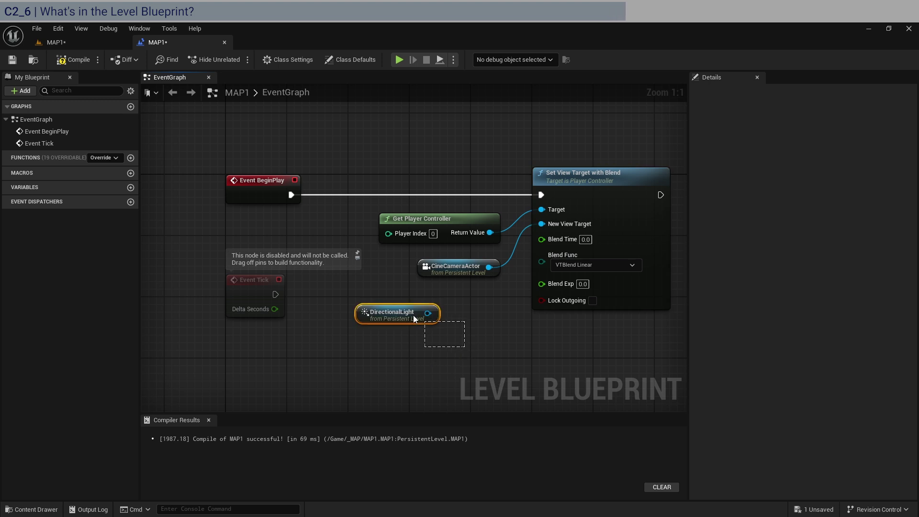
key(Delete)
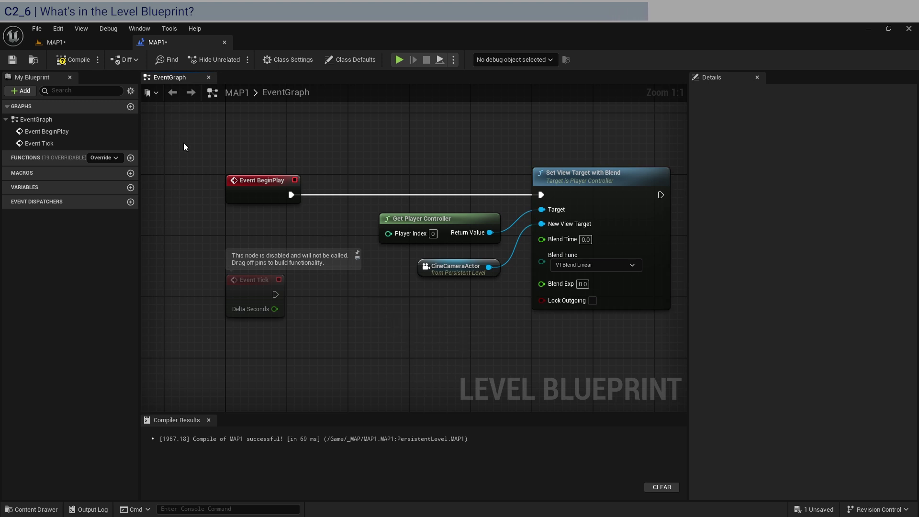
- Compile the Level Blueprint, return to the MAP1 level editor and select the CineCameraActor
click(75, 65)
click(56, 42)
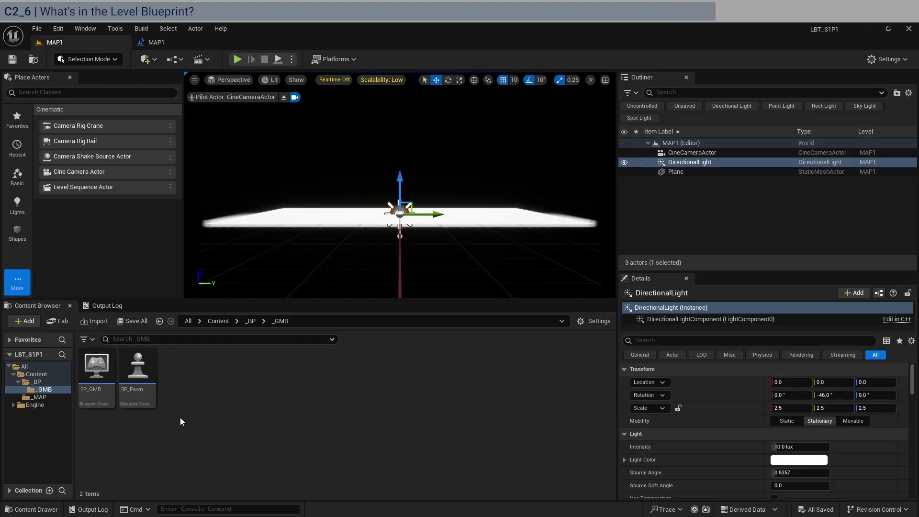
click(691, 172)
click(691, 164)
click(692, 153)
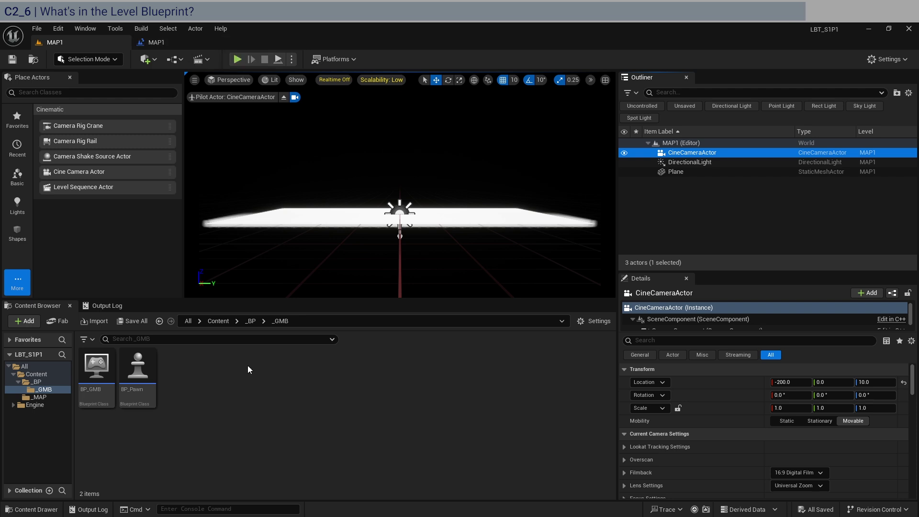
mouse_move(102, 396)
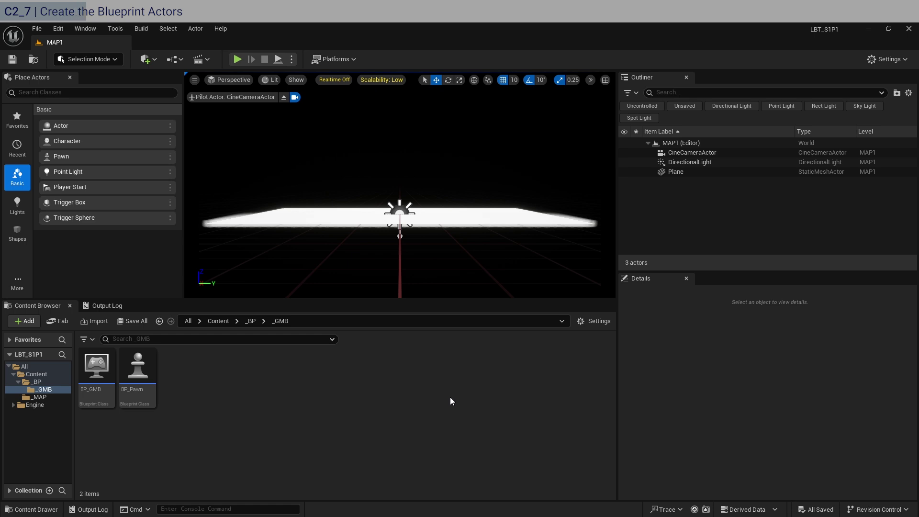
- Create a Blueprint Class in the _BP folder with Actor as parent class and name it BP_MouseClick1
click(27, 382)
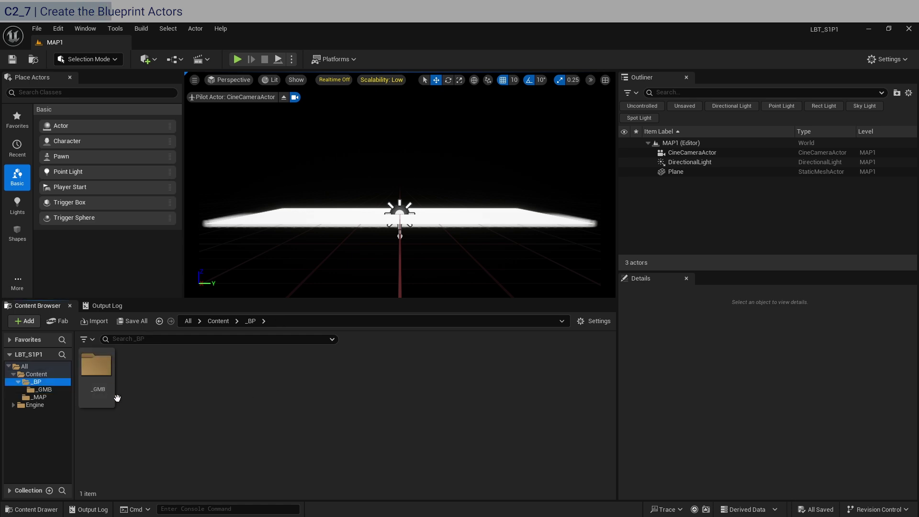
right_click(176, 386)
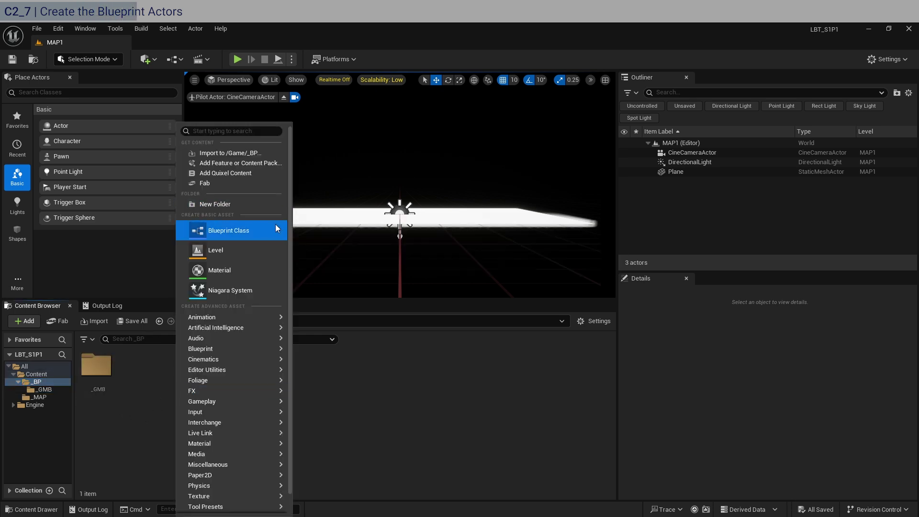
click(225, 230)
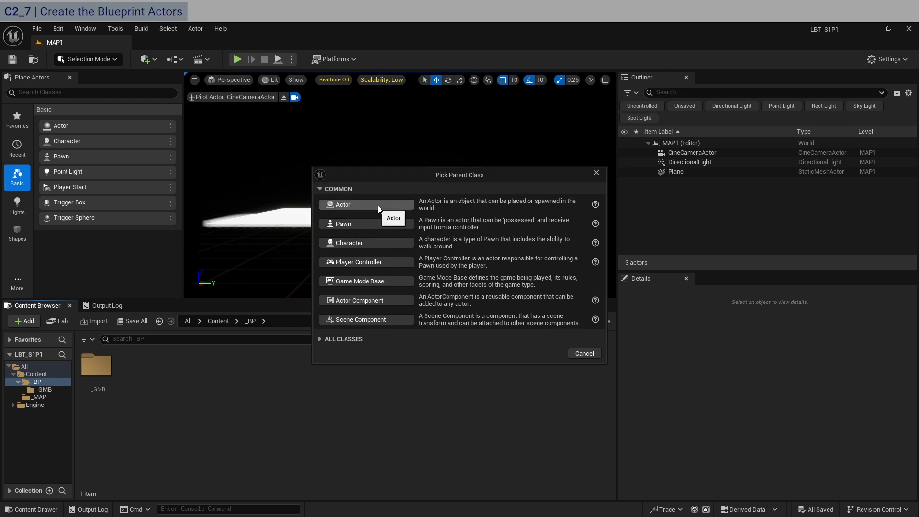
click(355, 206)
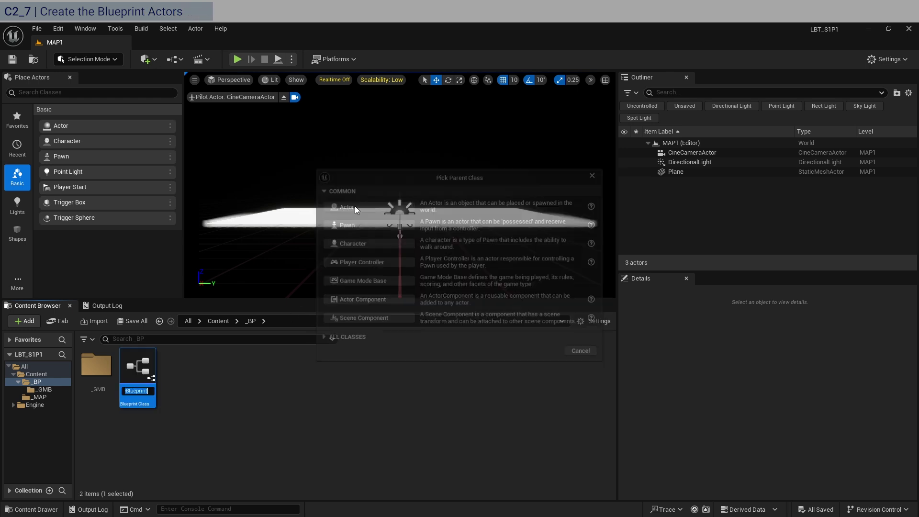
text(BP)
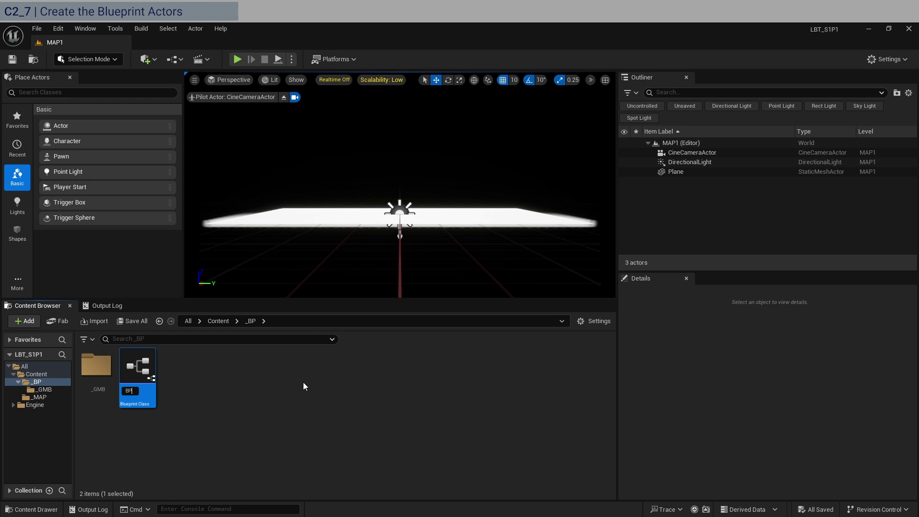
text(_Mouse)
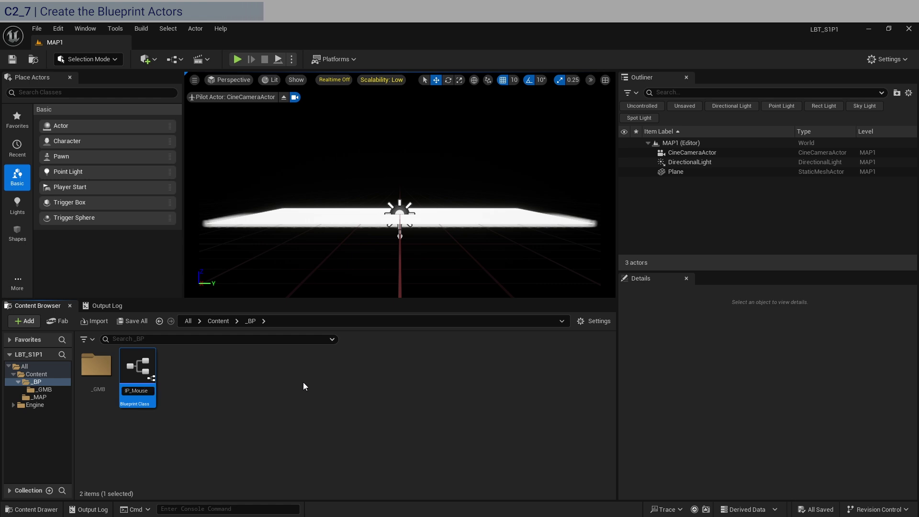
text(Click1)
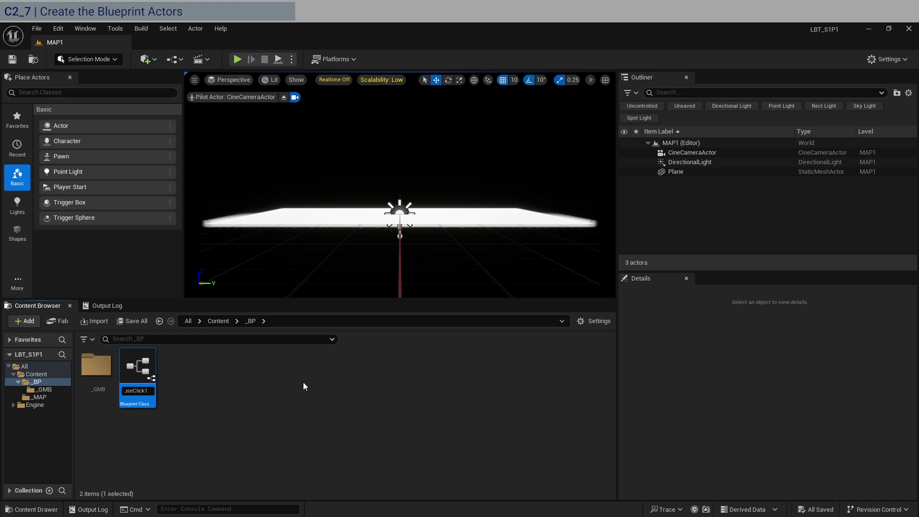
key(Return)
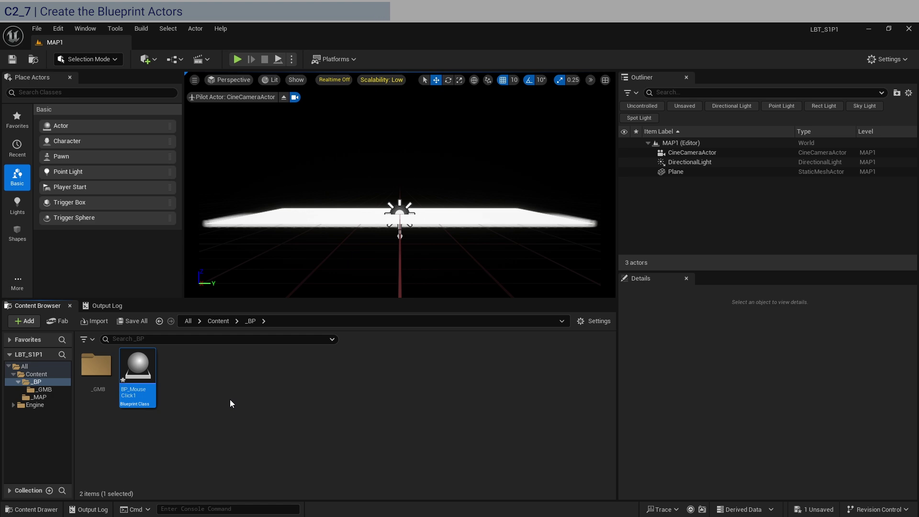
- Create another Actor-based Blueprint Class in the _BP folder, named BP_Switch1
click(209, 393)
right_click(188, 380)
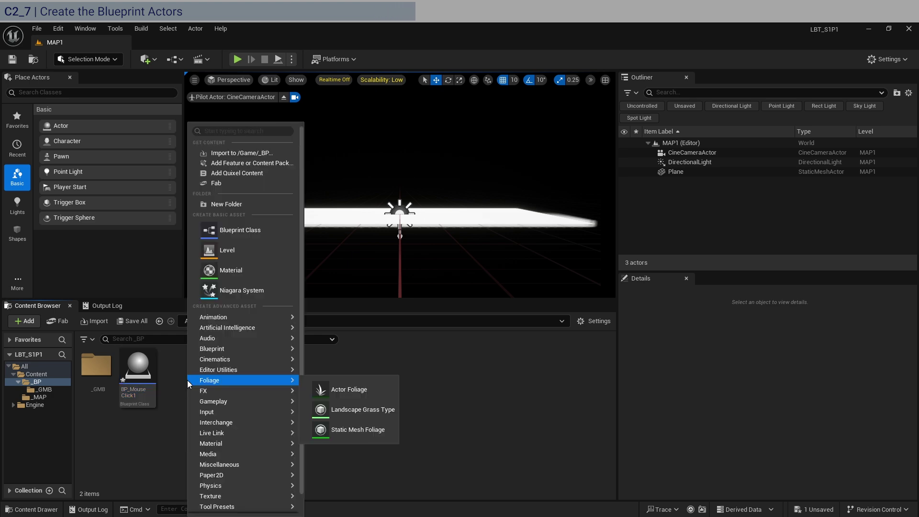
click(250, 235)
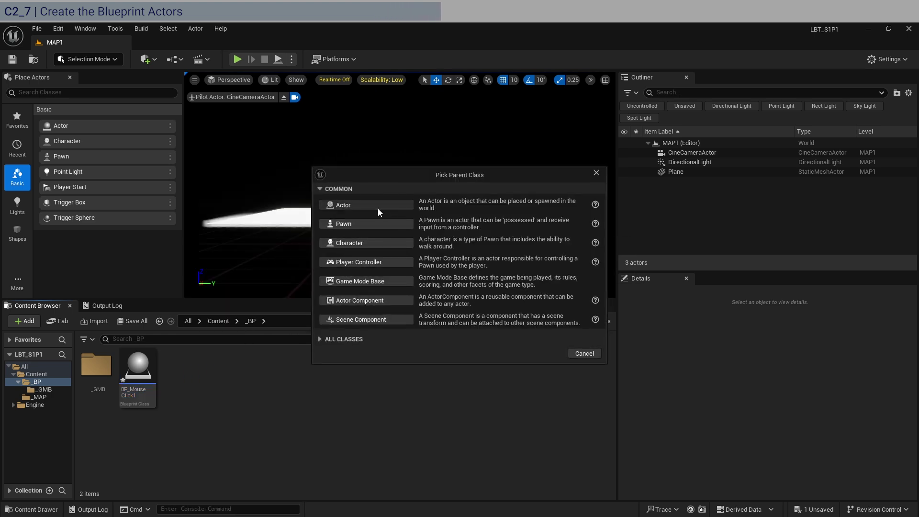
click(378, 208)
text(BP_)
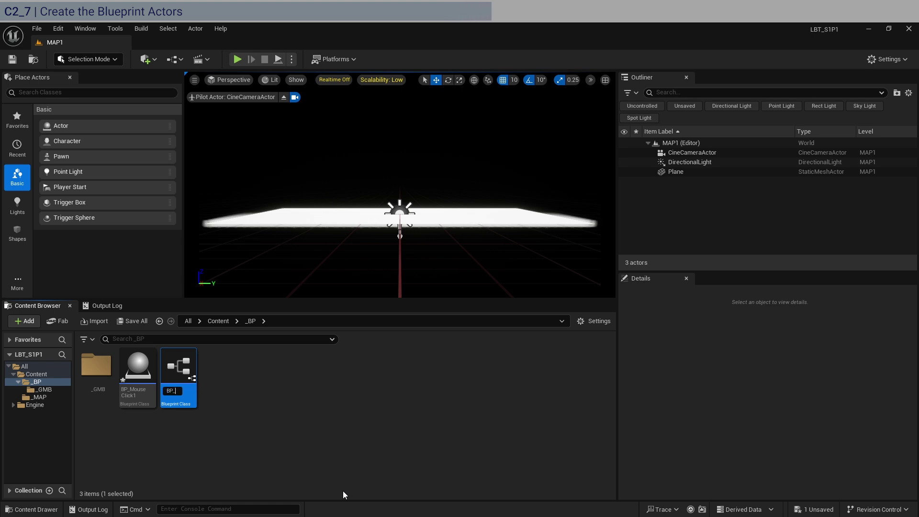
text(Swit)
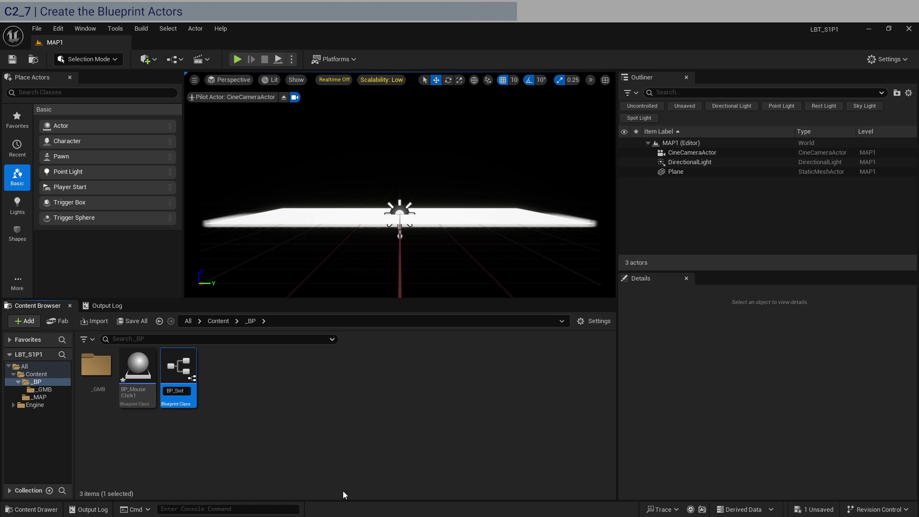
text(ch1)
key(Return)
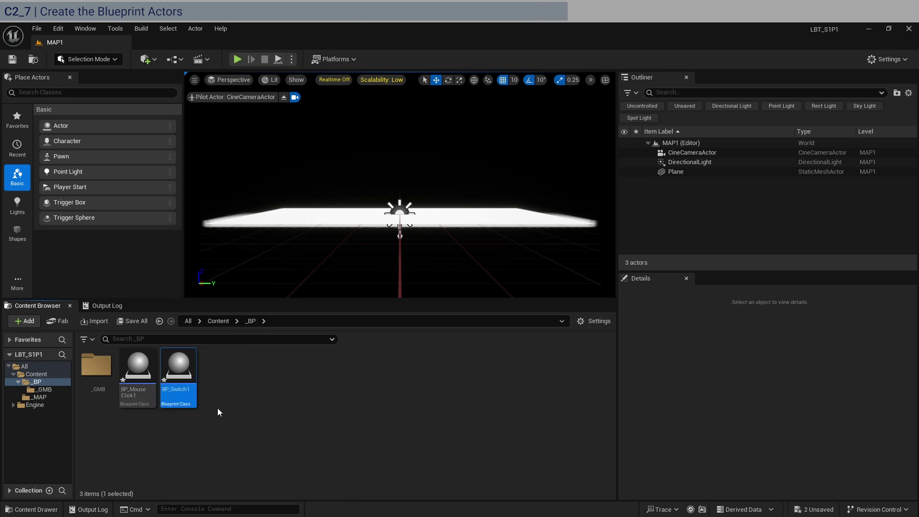
- Duplicate the BP_Switch1 blueprint and name the copy BP_Lid1
key(ctrl+d)
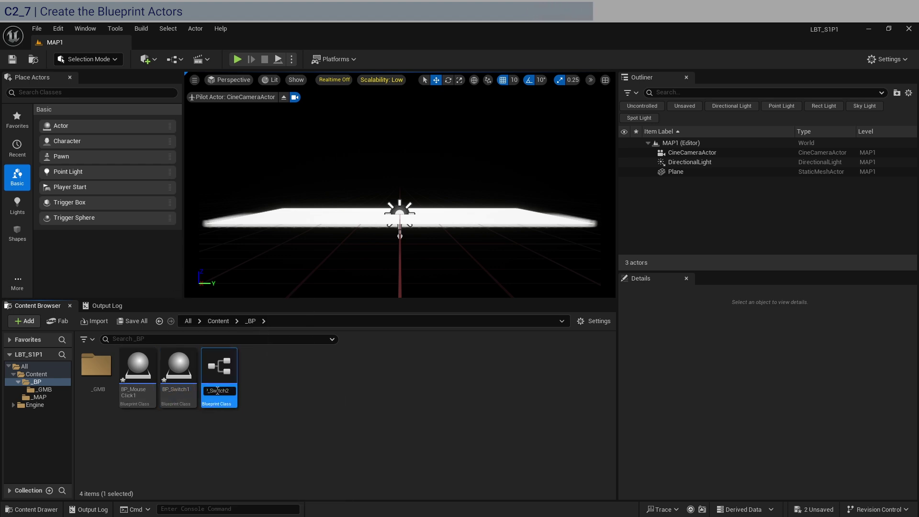
text(BP_Lid1)
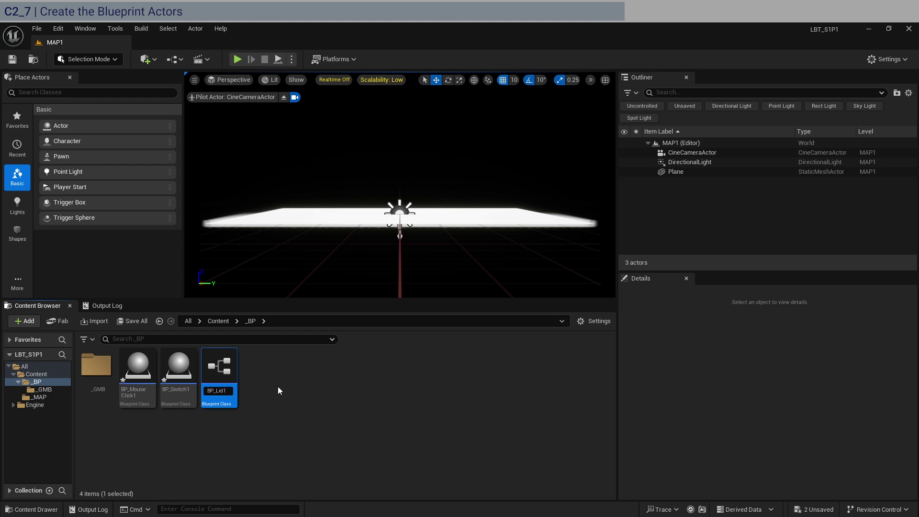
key(Return)
- Duplicate BP_Switch1 again and name the copy BP_Arm1
click(205, 389)
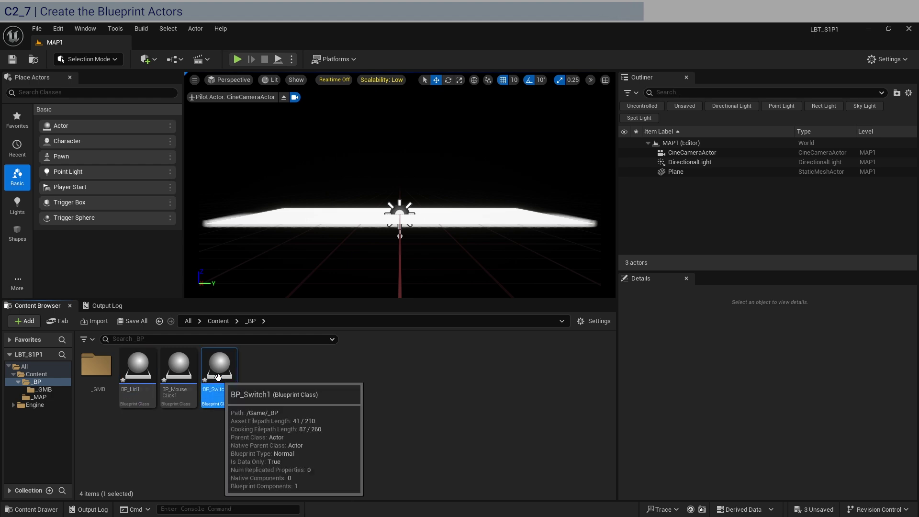
key(ctrl+d)
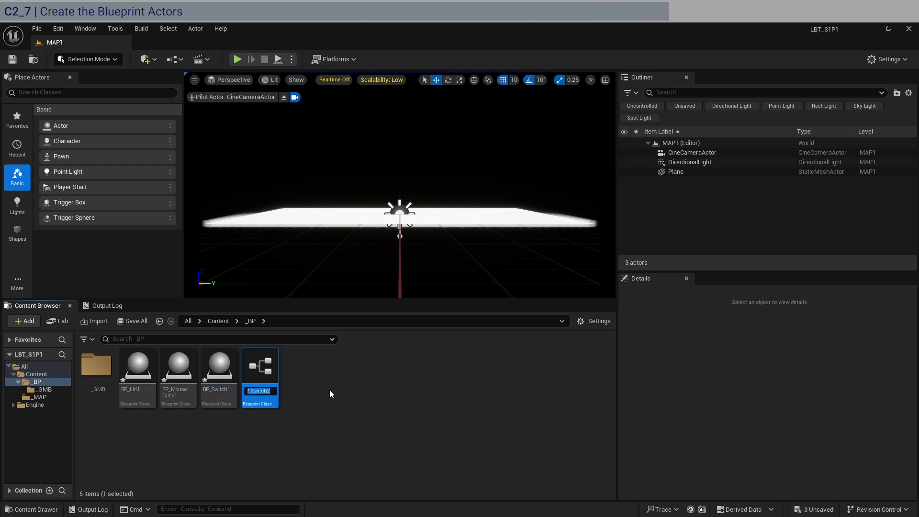
text(BP_Switc)
key(BackSpace)
key(BackSpace)
key(BackSpace)
key(BackSpace)
key(BackSpace)
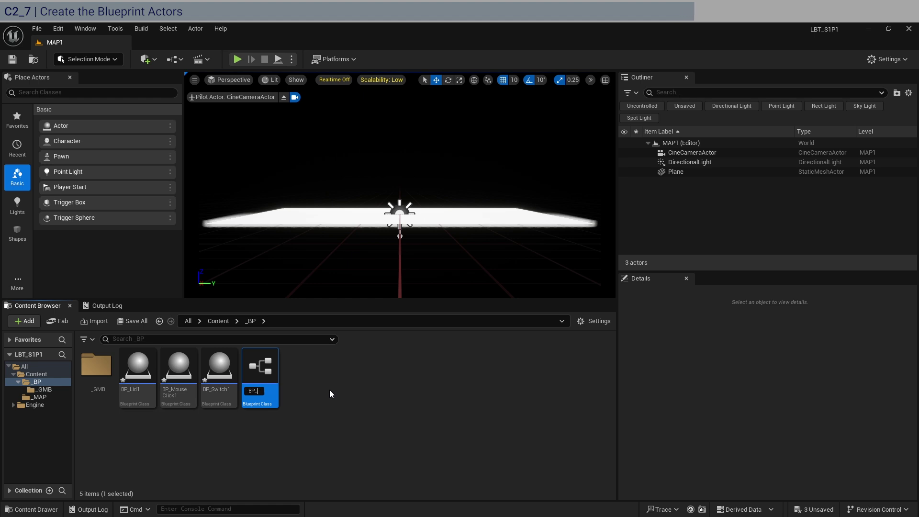
text(Arm1)
key(Return)
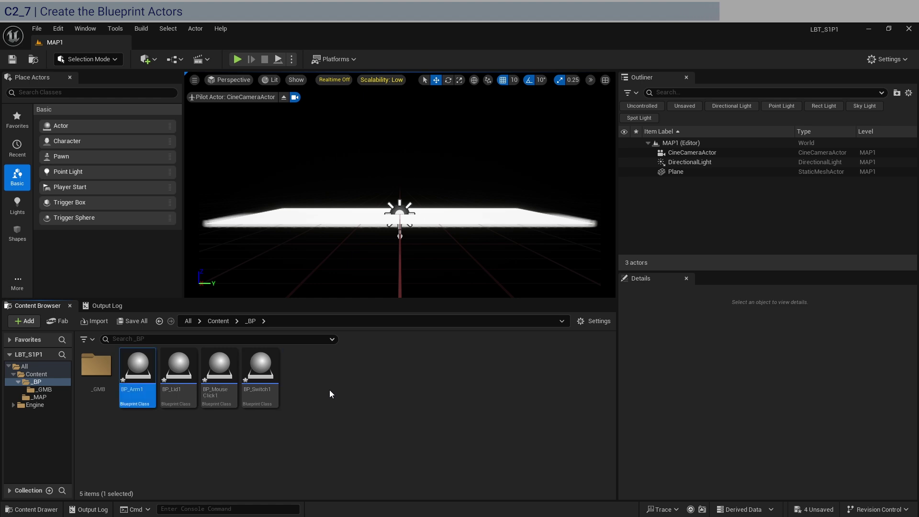
- Make one more duplicate of BP_Switch1 named BP_StateMachine, and save all new blueprints
click(277, 389)
right_click(274, 383)
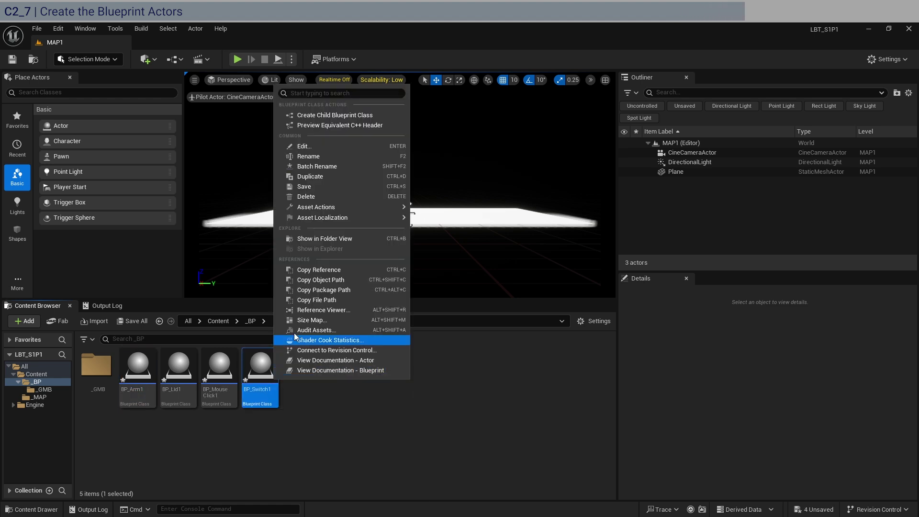
click(264, 438)
click(261, 405)
key(ctrl+d)
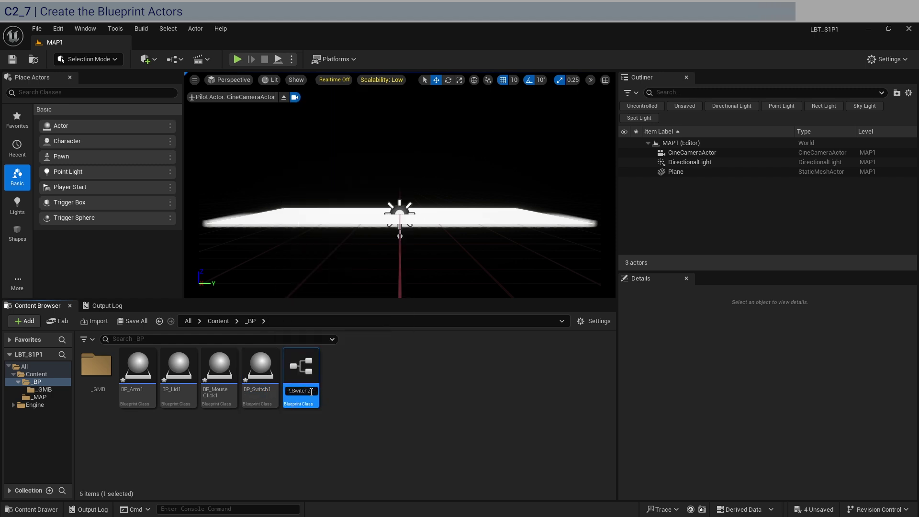
text(BP_Stat)
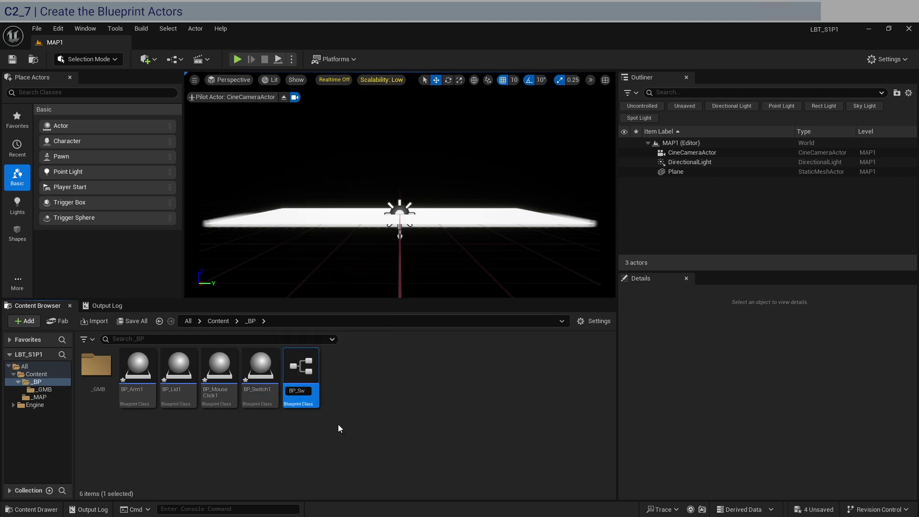
text(eMachine)
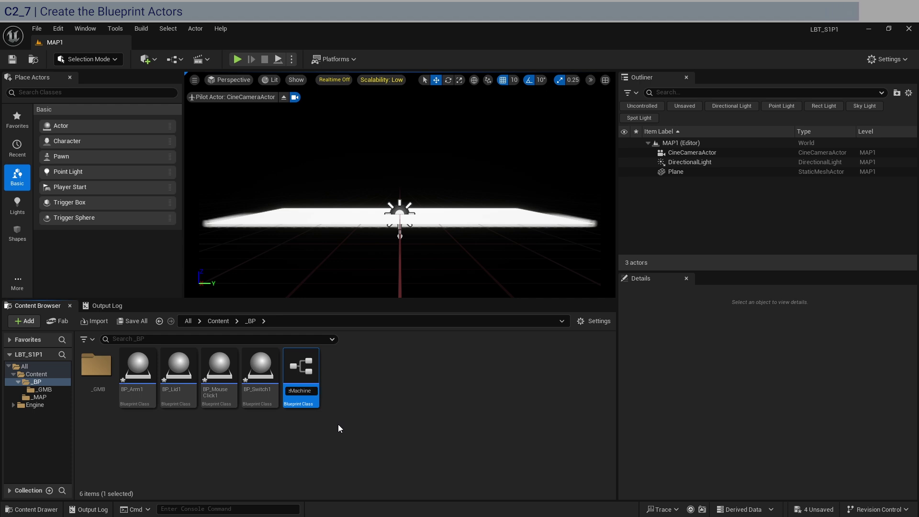
key(Return)
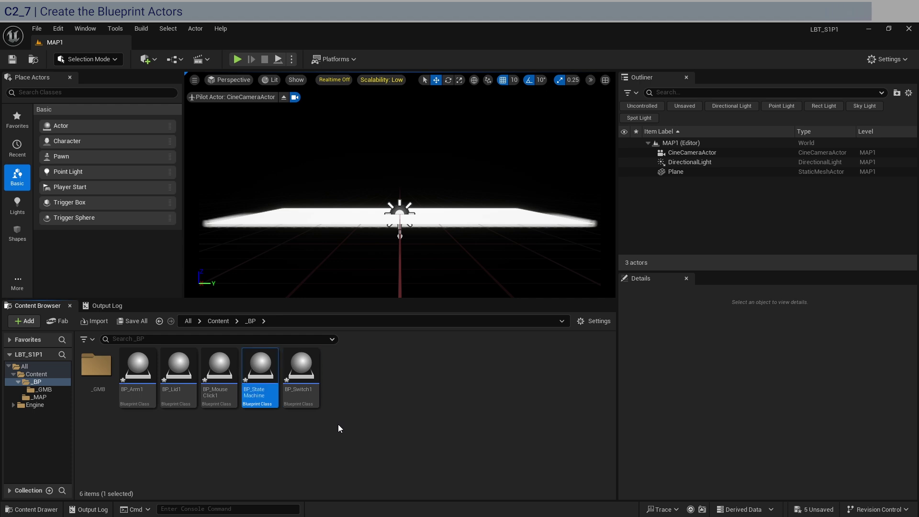
key(ctrl+shift+s)
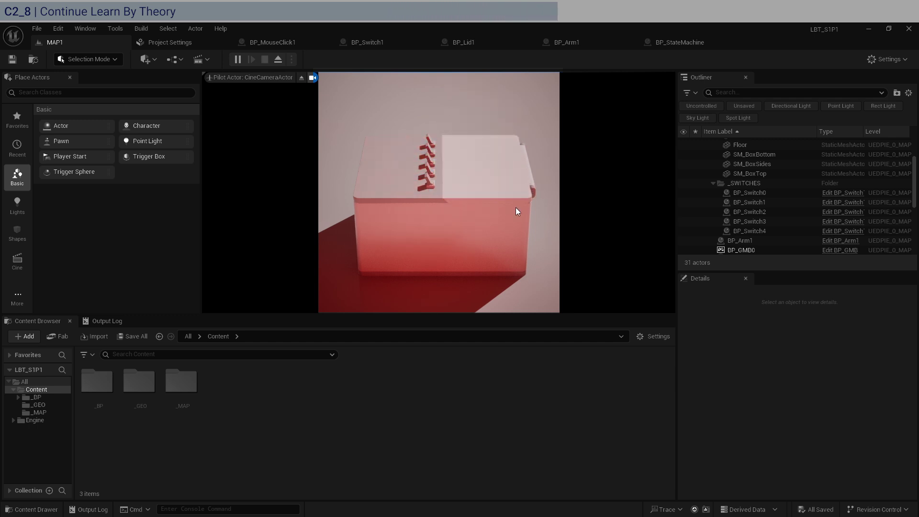
- Test the finished box in the running game by operating its lid and switches
click(506, 140)
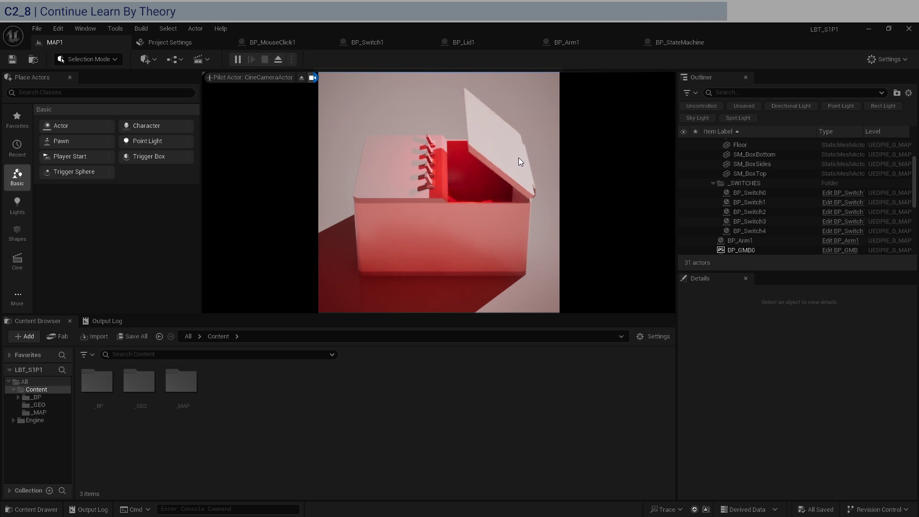
click(455, 199)
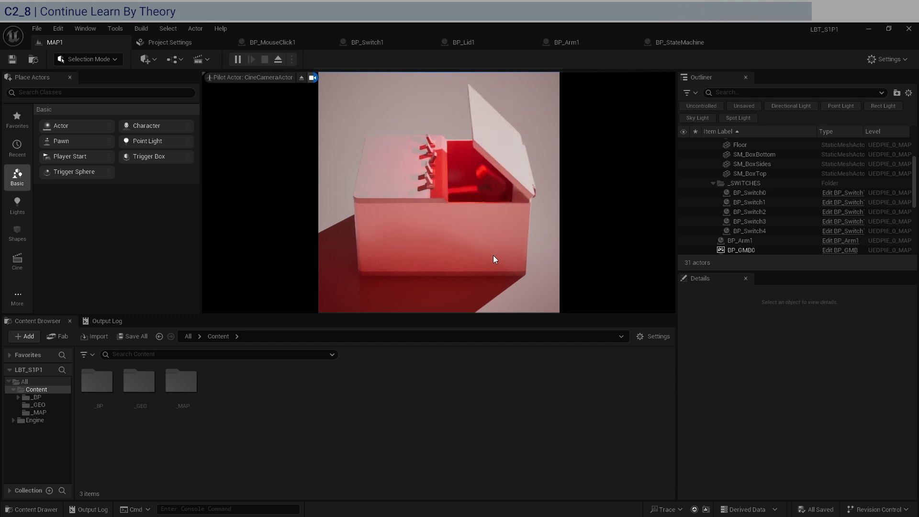